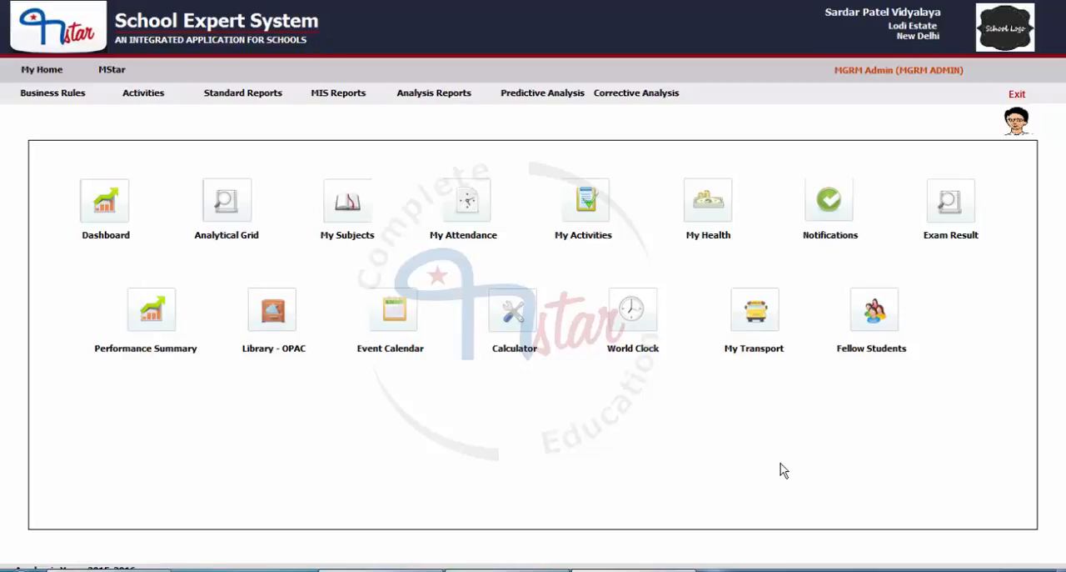
Step: Open the Student Relatives in other Schools form from the Admission module's activities
click(122, 75)
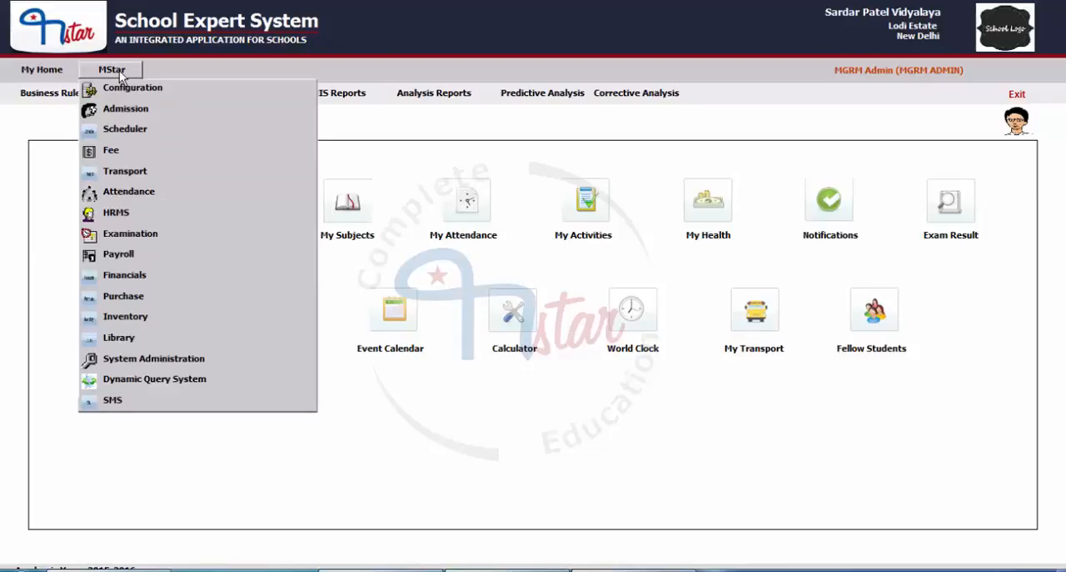
click(123, 117)
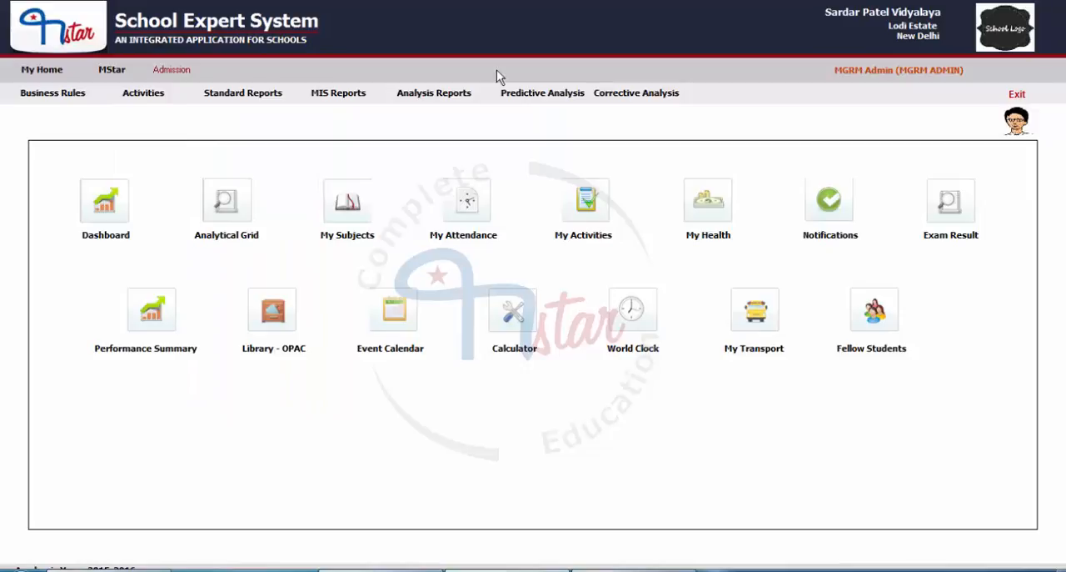
click(145, 92)
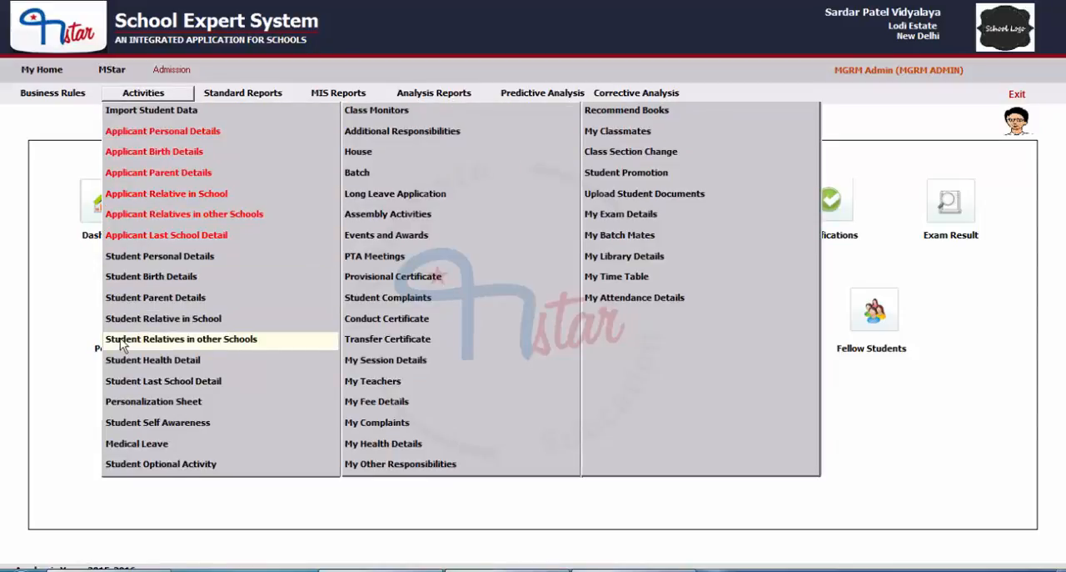
click(225, 339)
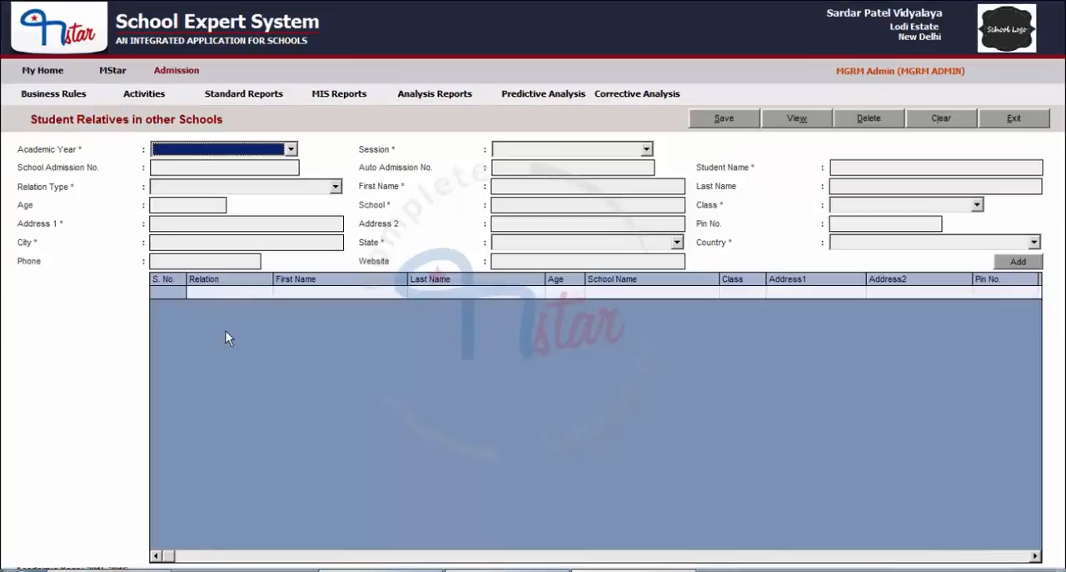
Step: Choose academic year 2015-2016 and session MIDDLE, and load the student by name from the admitted students list
click(208, 150)
click(185, 162)
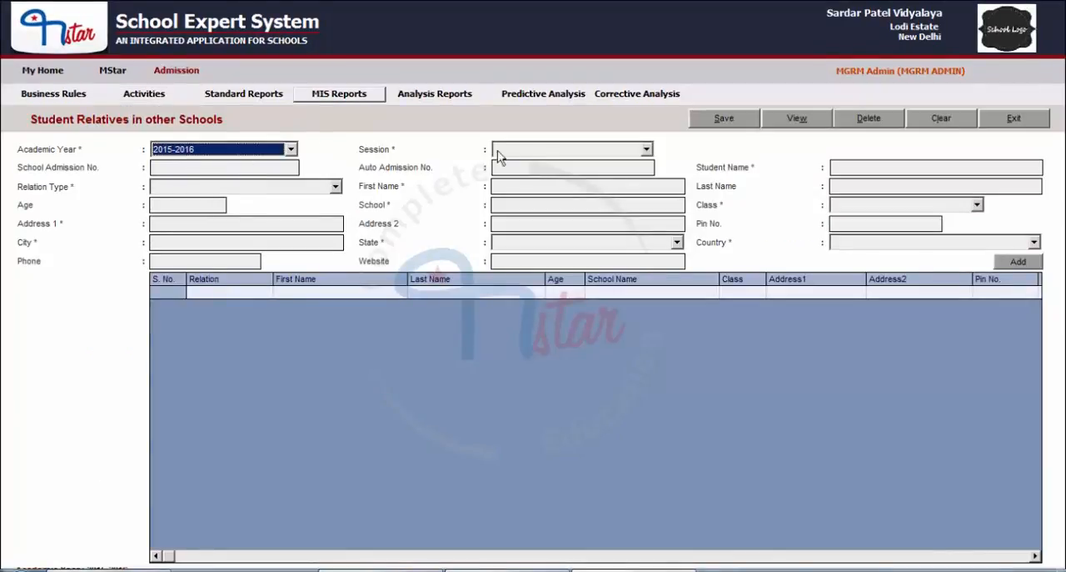
click(537, 150)
click(512, 199)
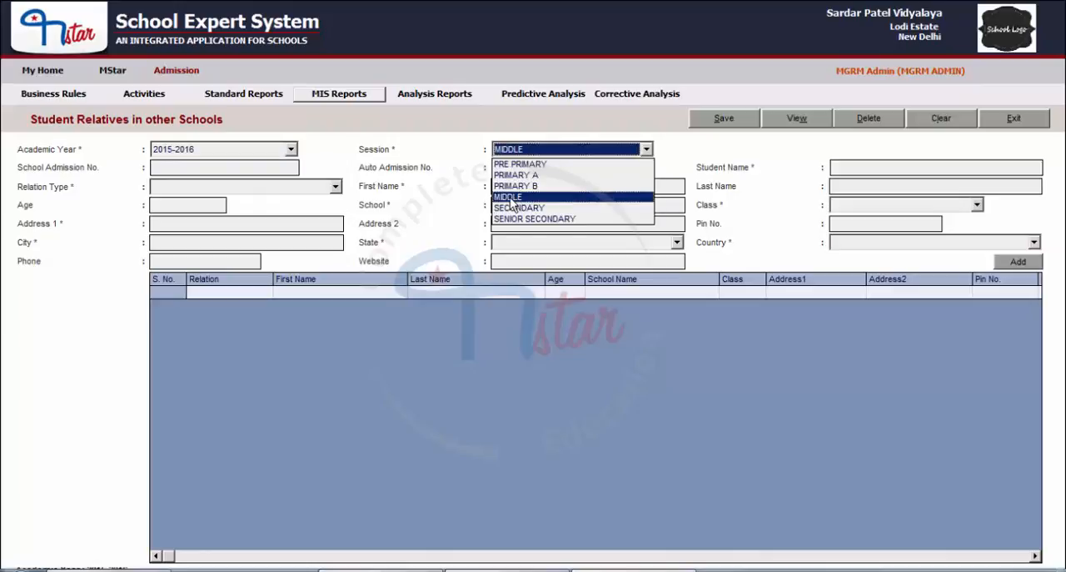
click(797, 118)
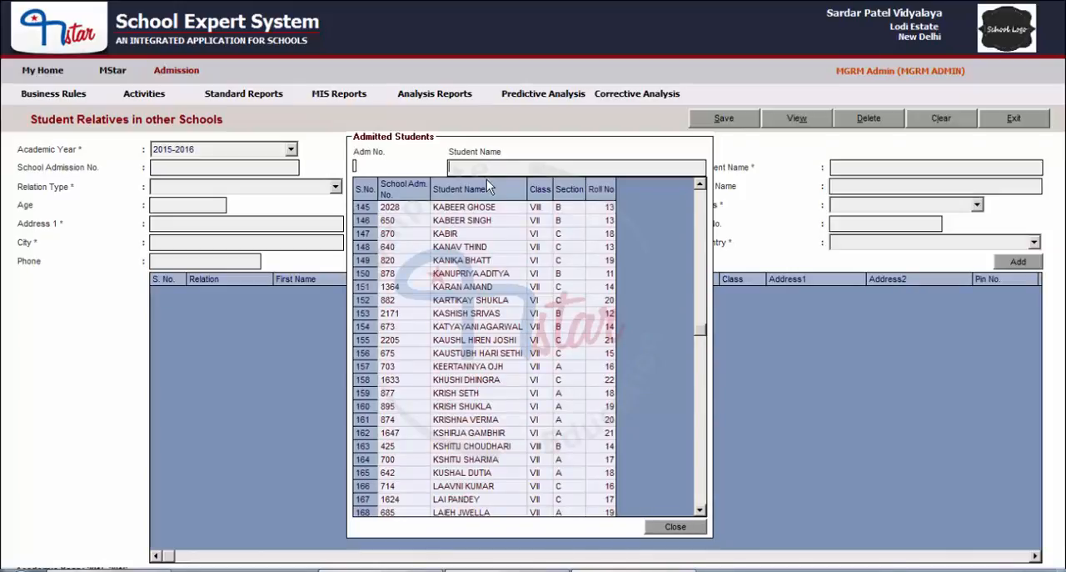
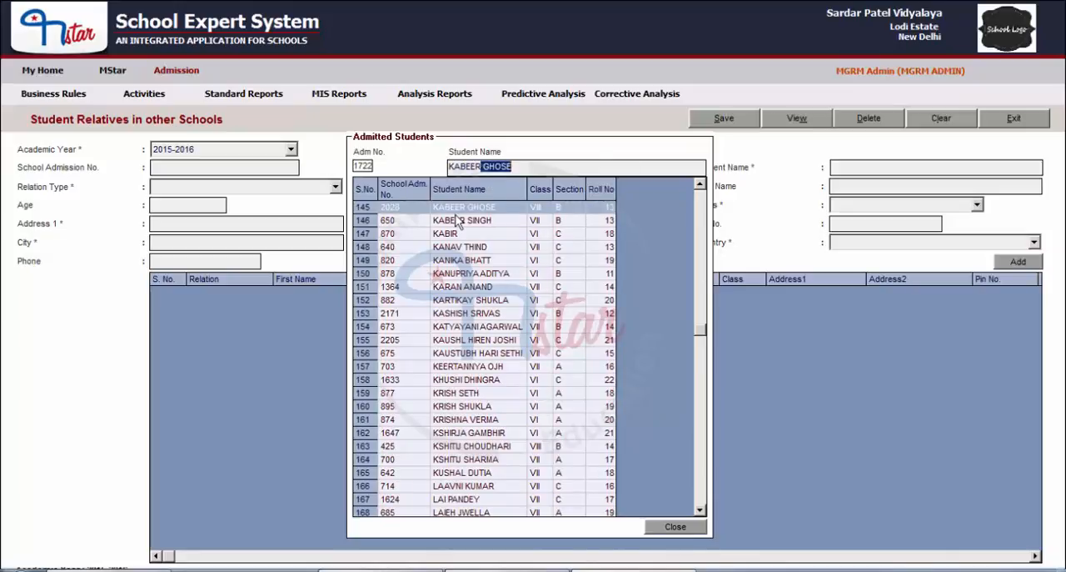
double_click(534, 214)
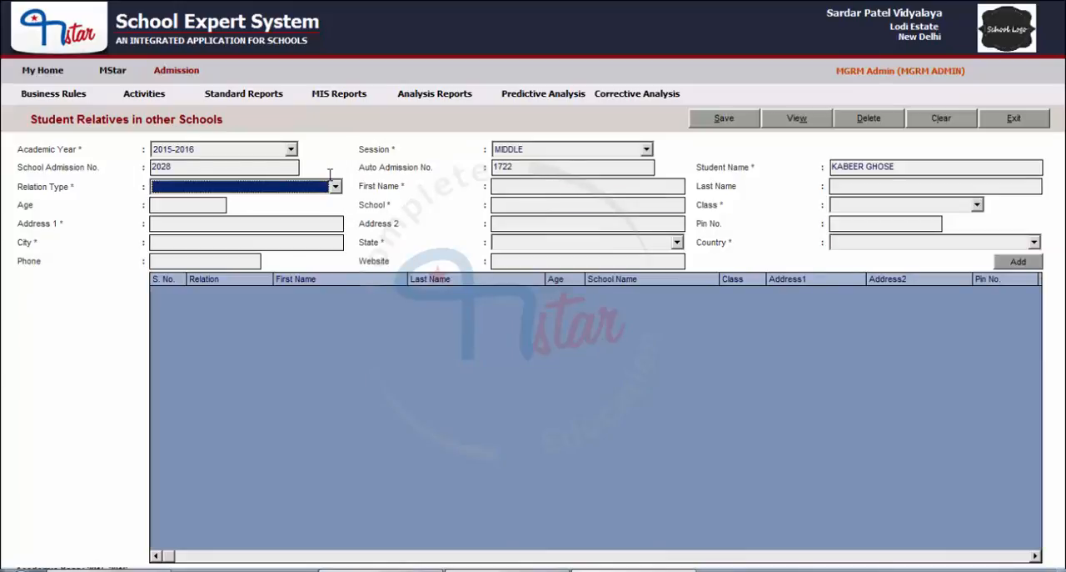
Step: Set the relation type to BROTHER, enter the relative's first and last name, and set the age to 12
click(284, 188)
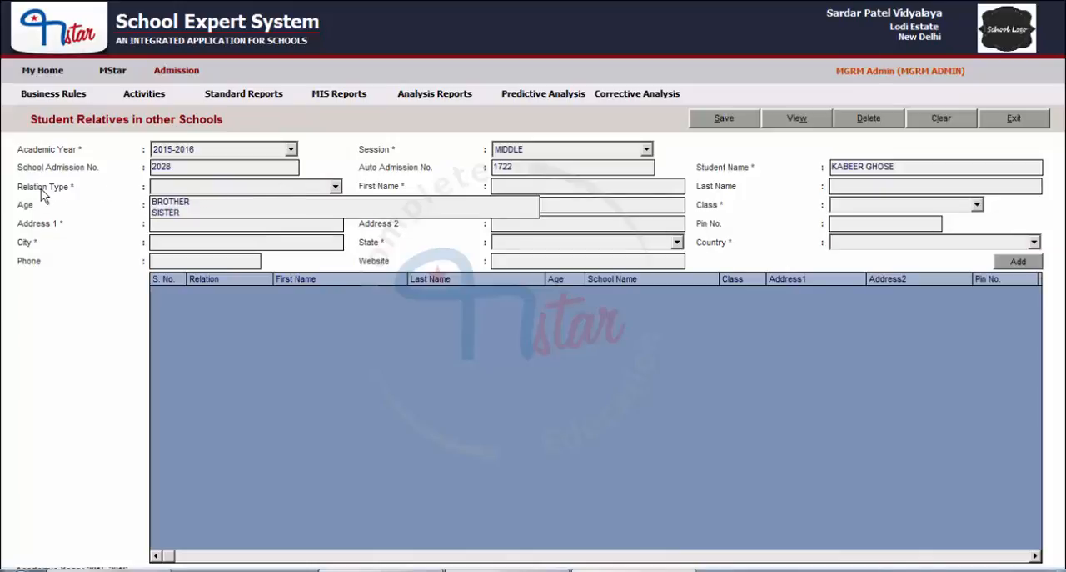
click(175, 203)
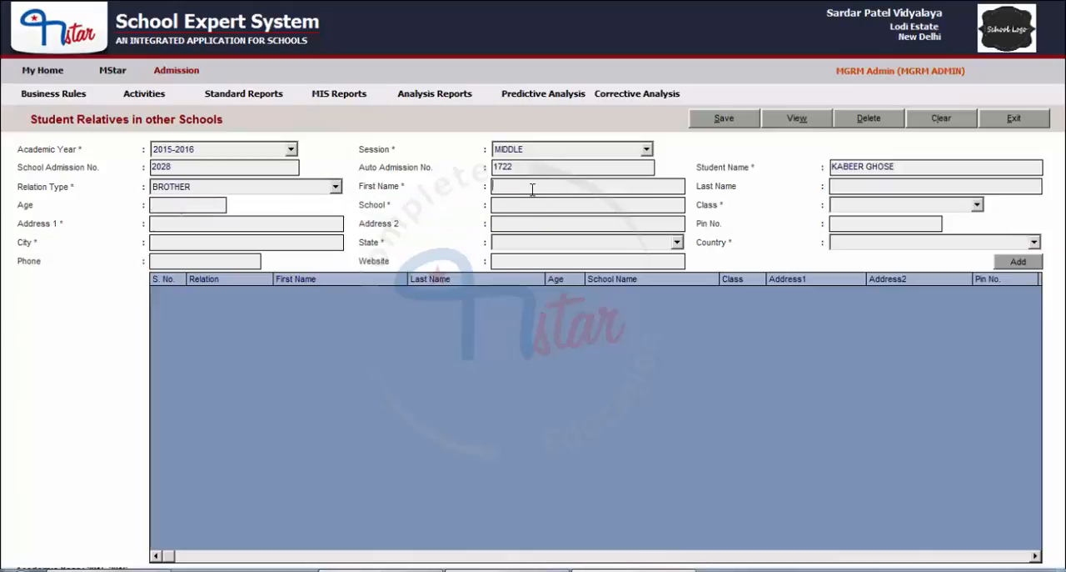
click(530, 185)
click(848, 187)
click(201, 205)
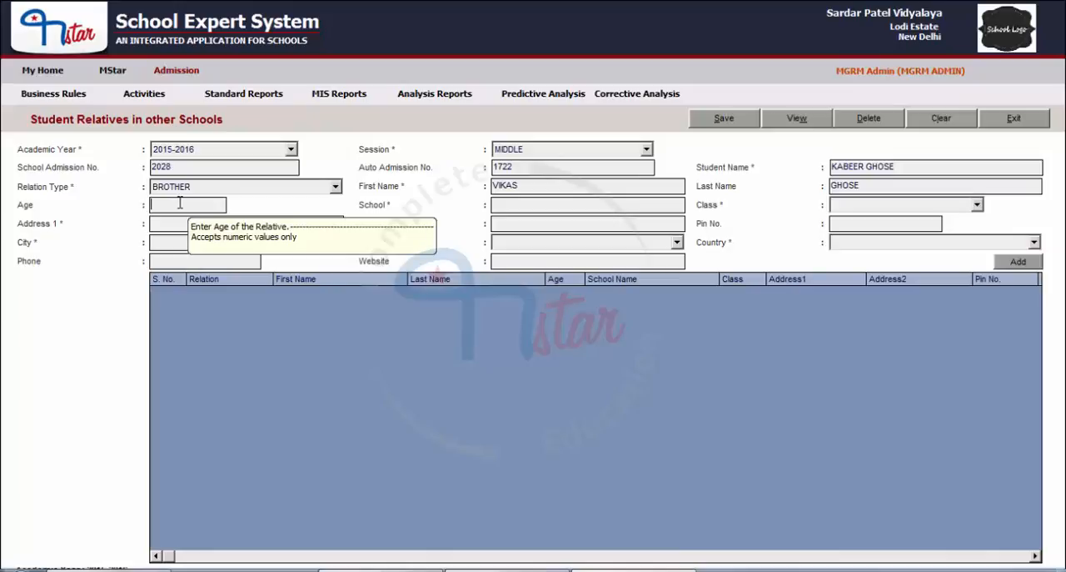
text(12)
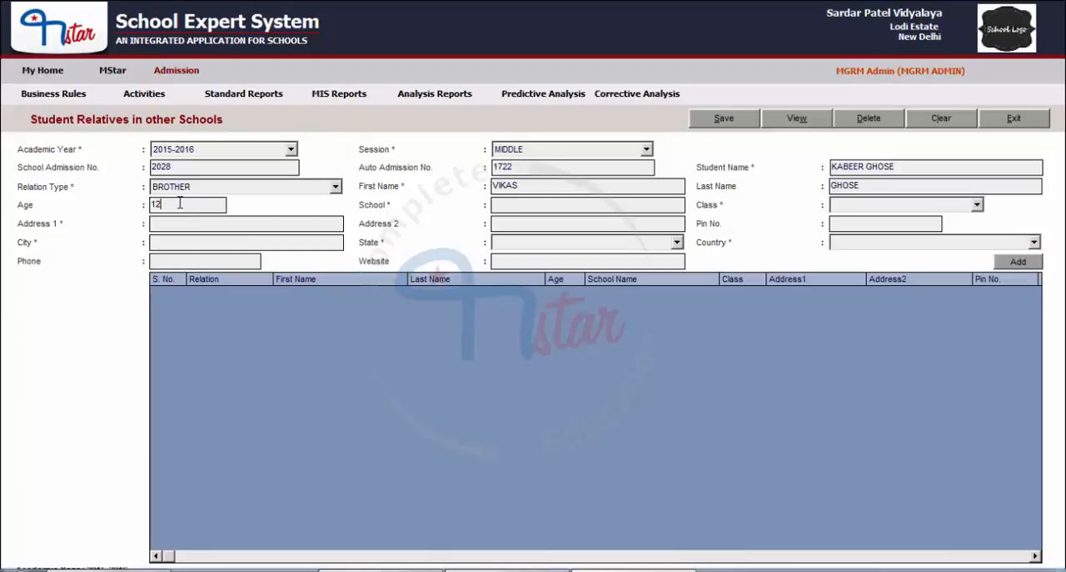
Step: Enter BOSTON INTL as the relative's school and select class VII
click(521, 207)
text(BOSTON INTL)
click(915, 209)
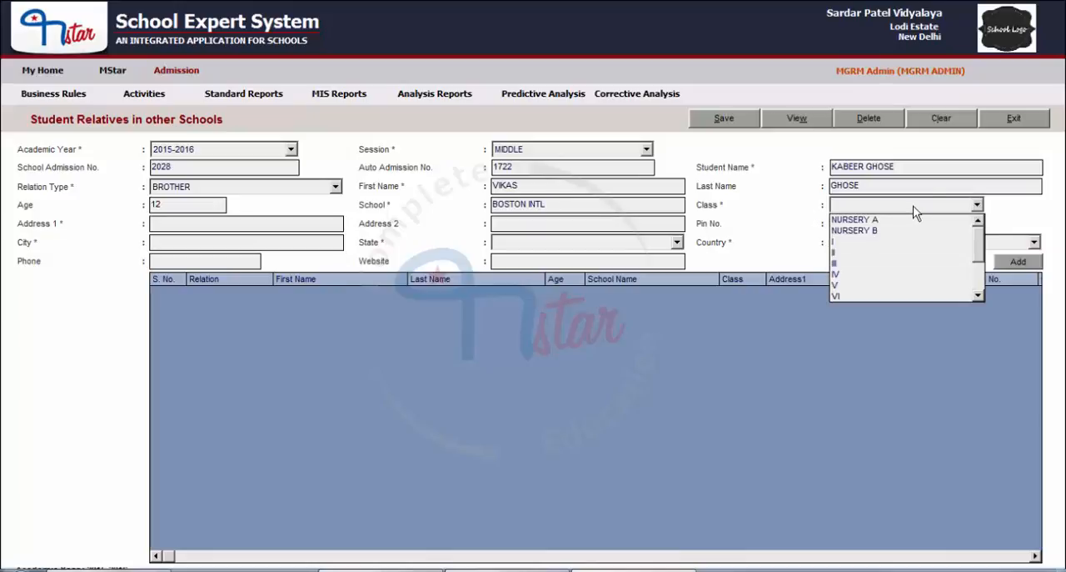
click(888, 284)
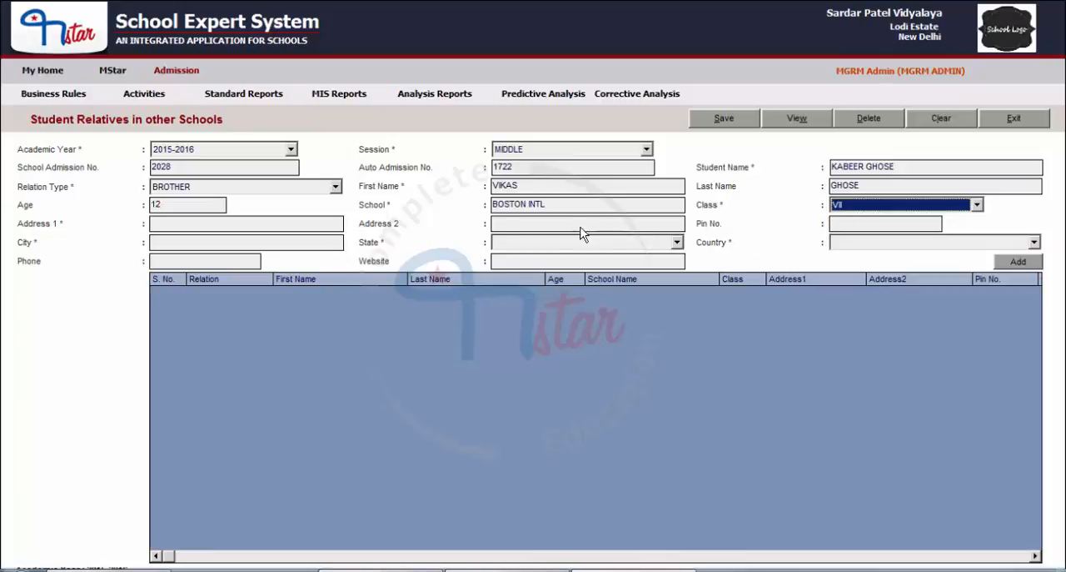
Step: Fill in the school's first address line and postal pin code, leaving the second address line empty
click(229, 222)
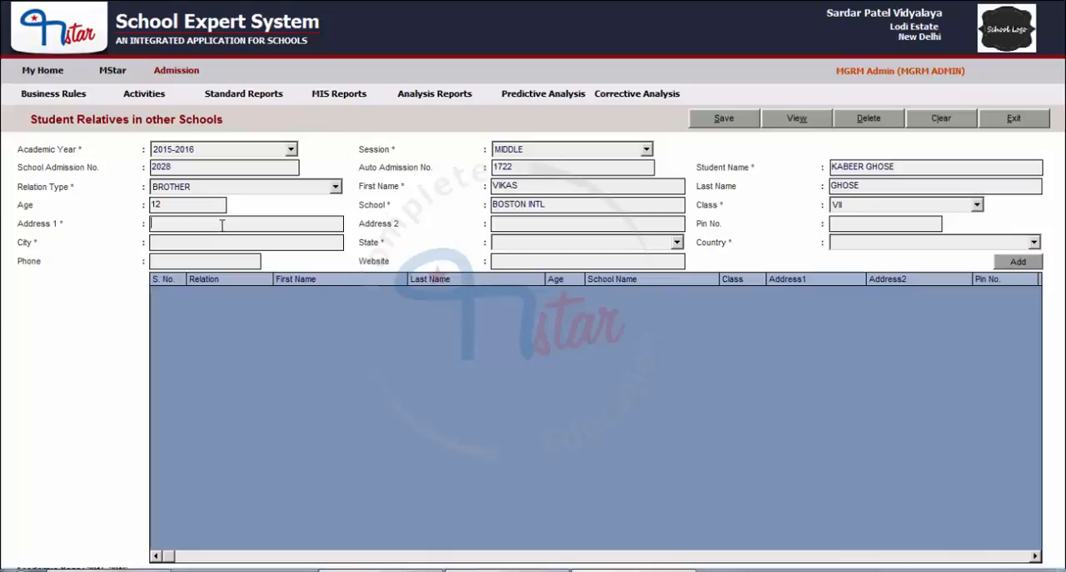
text(PITAMPURA)
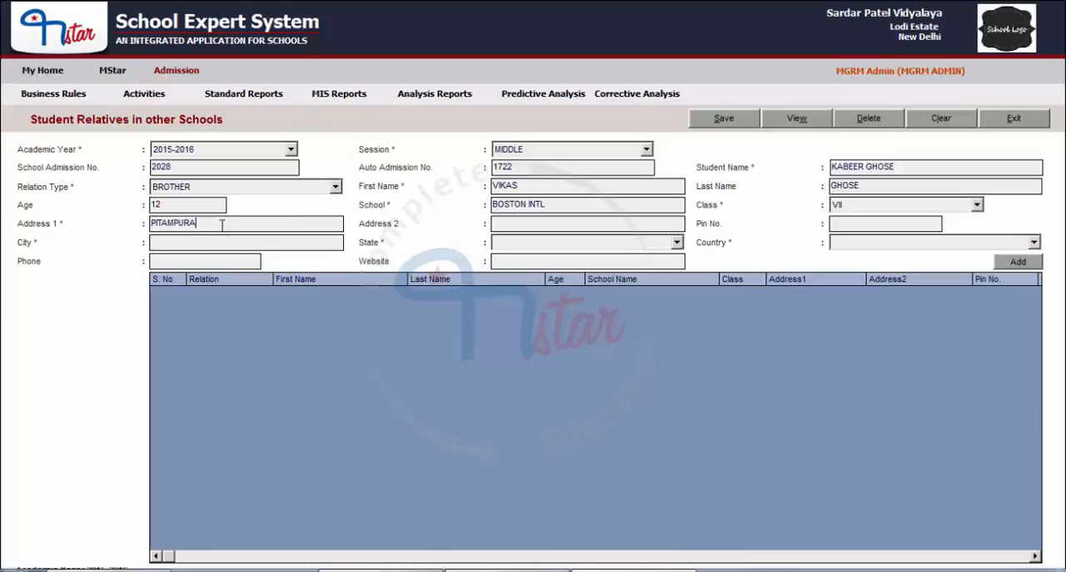
click(521, 223)
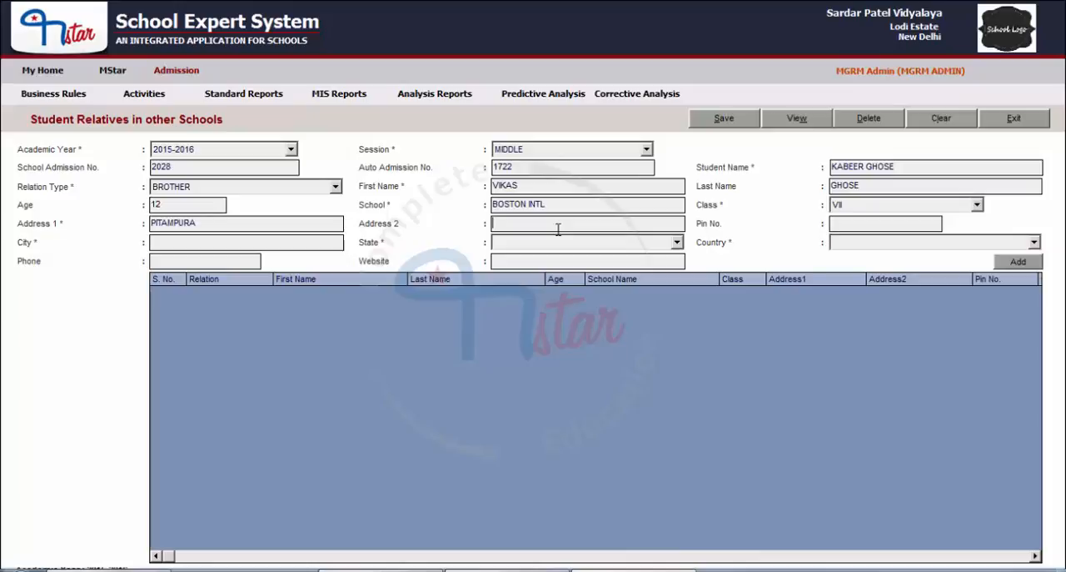
key(Tab)
text(100009)
Step: Enter the school's city, and set the state to DELHI and the country to INDIA
click(184, 243)
text(NEW DELHI)
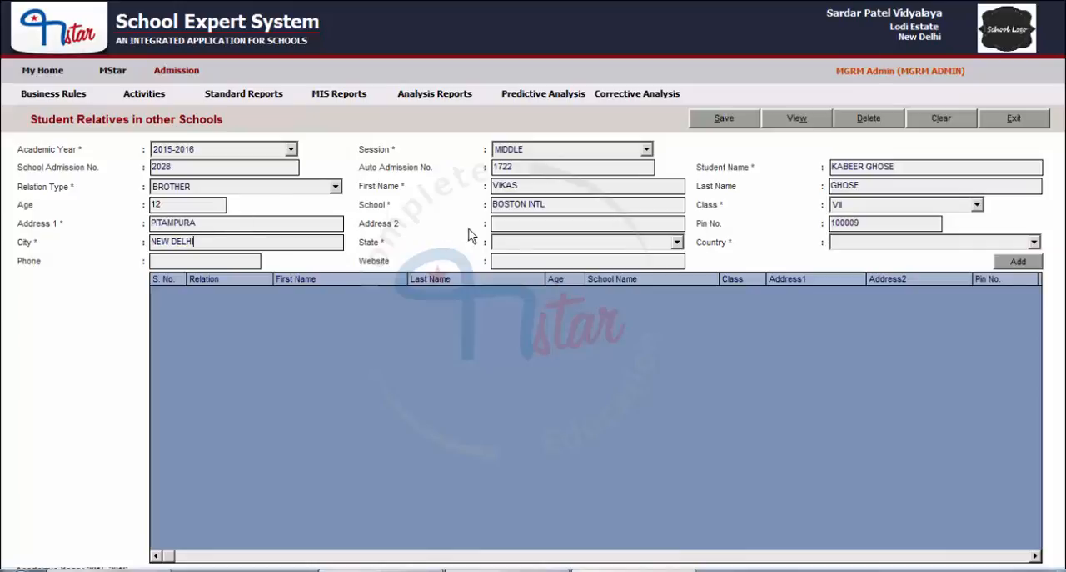
click(521, 244)
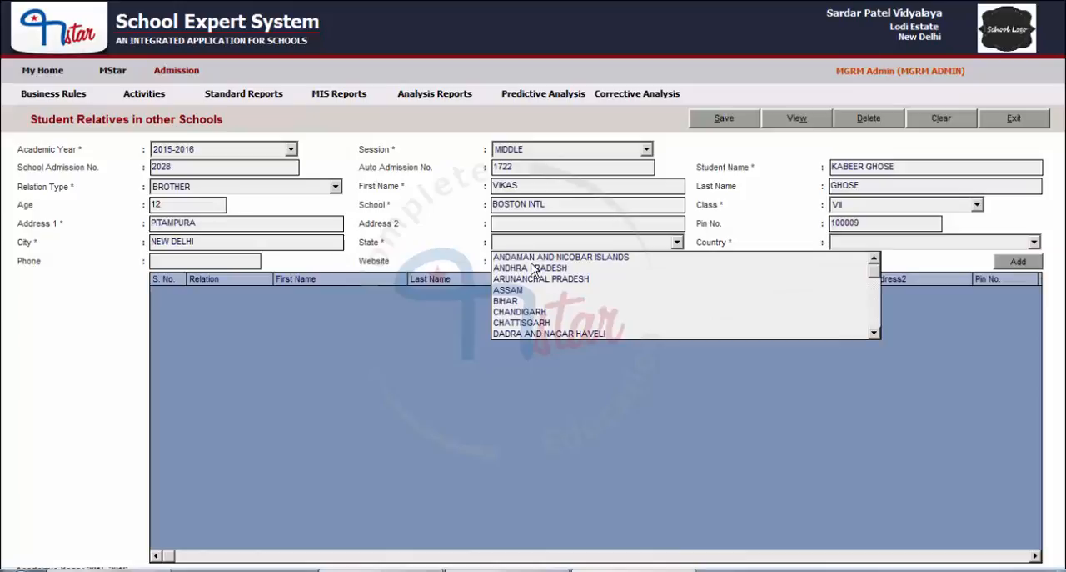
click(855, 242)
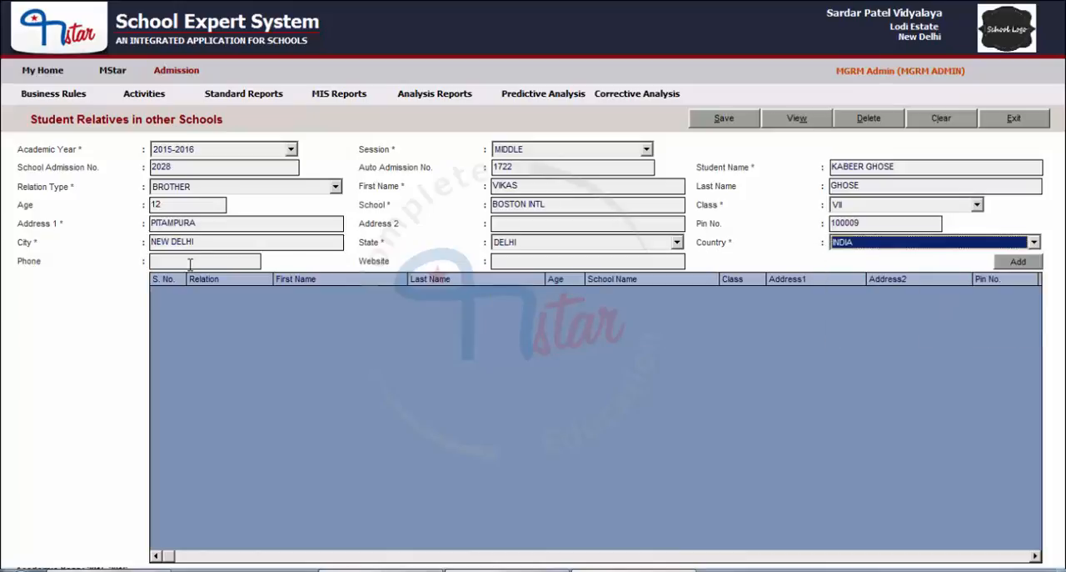
Step: Fill in the school's phone number and enter its e-mail address in the website field
click(190, 265)
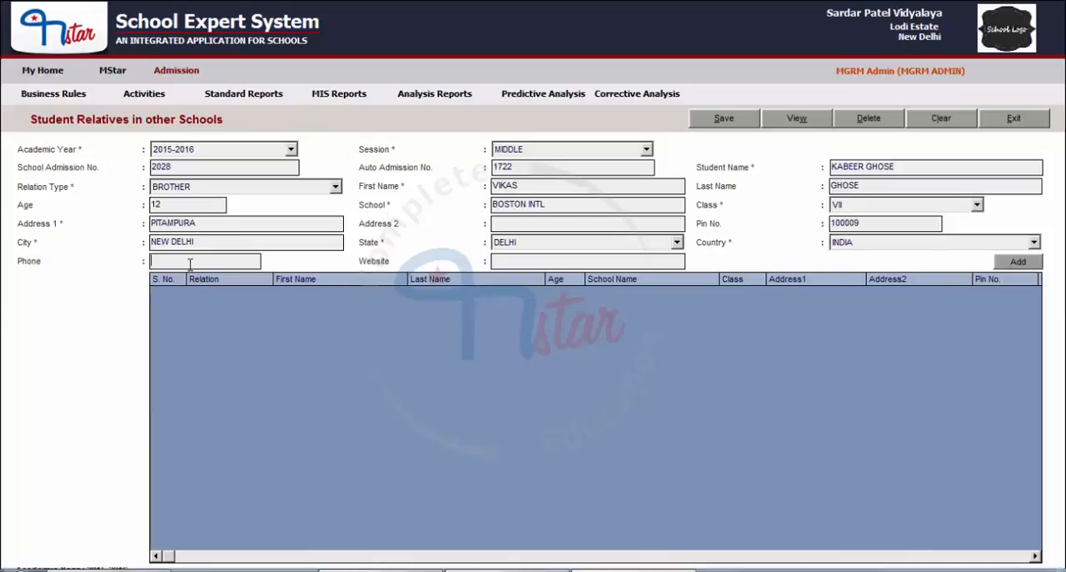
click(536, 261)
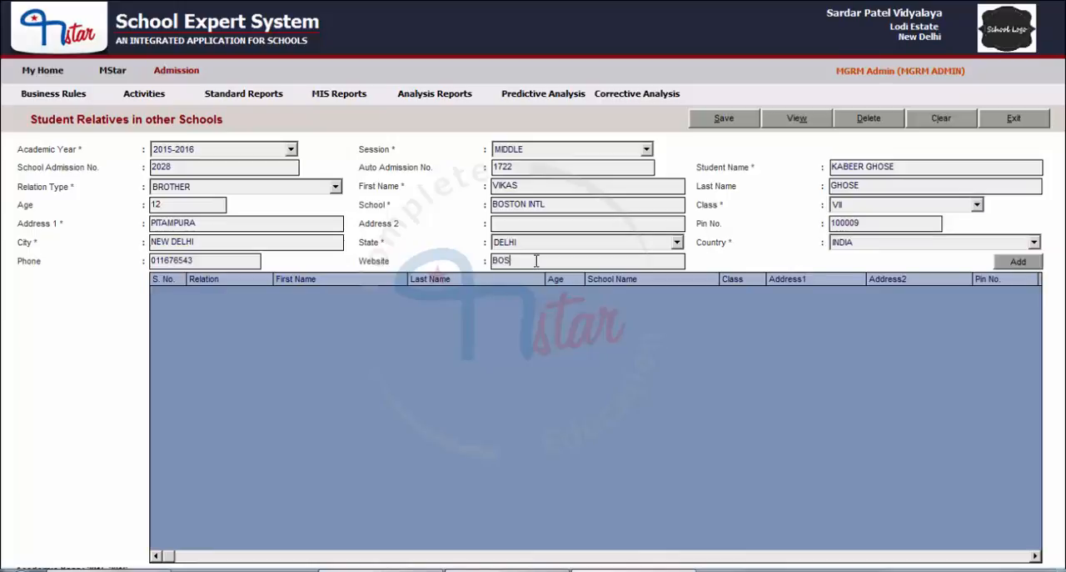
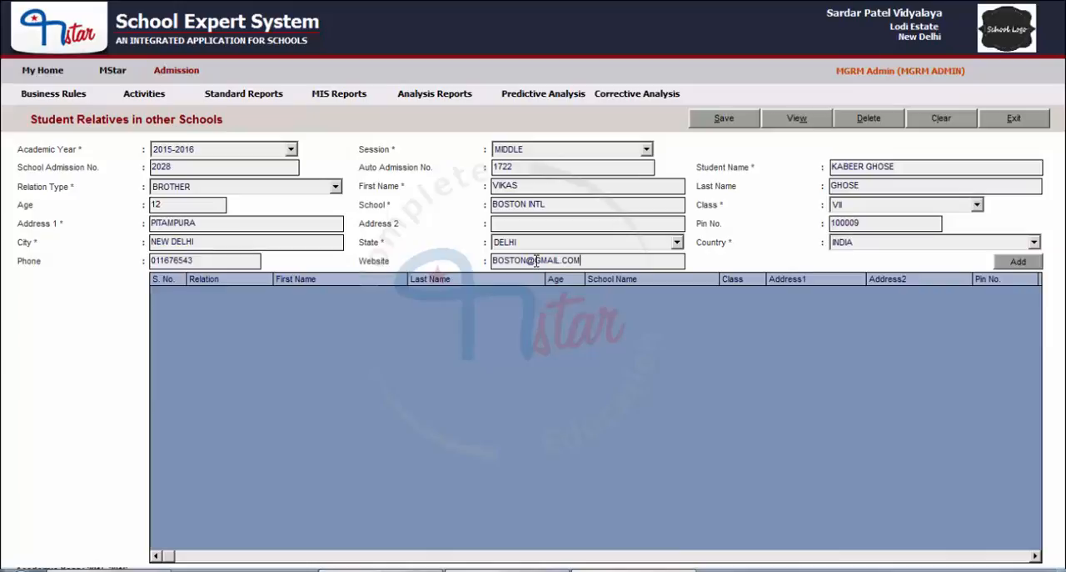
Step: Add the completed relative entry to the student's list and save the record
click(1010, 263)
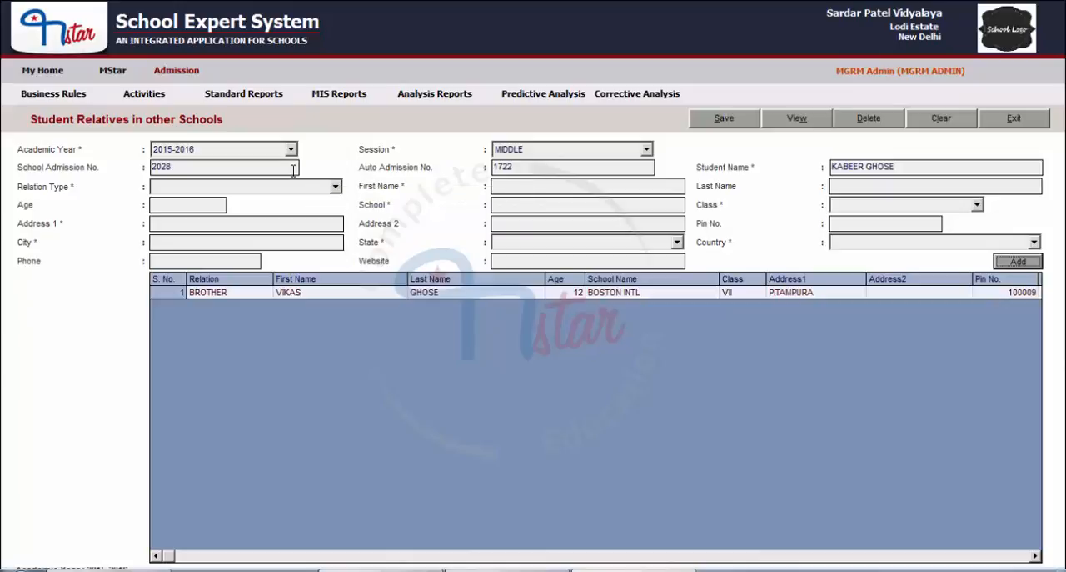
click(726, 121)
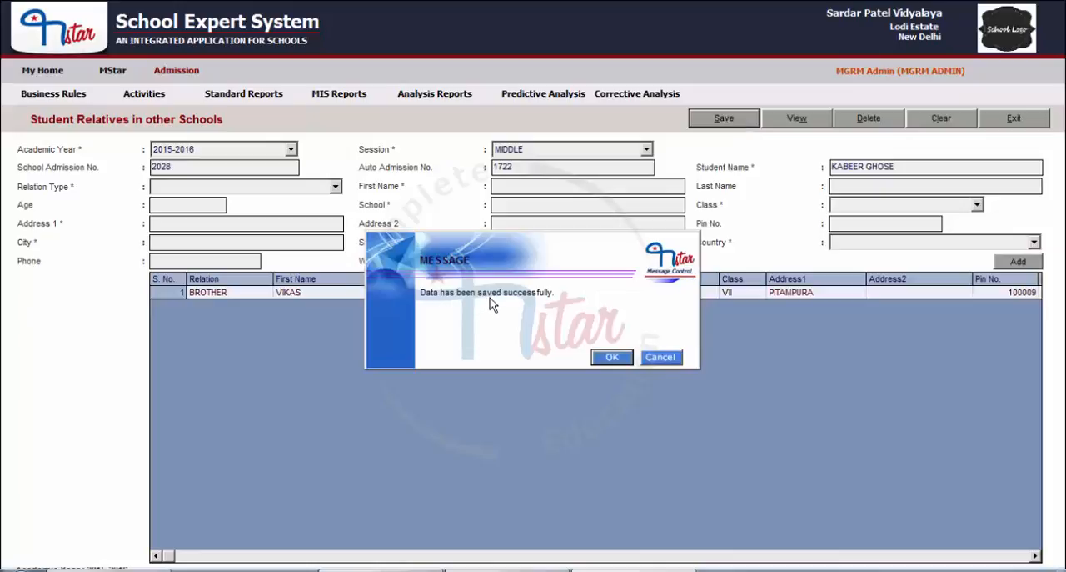
click(620, 358)
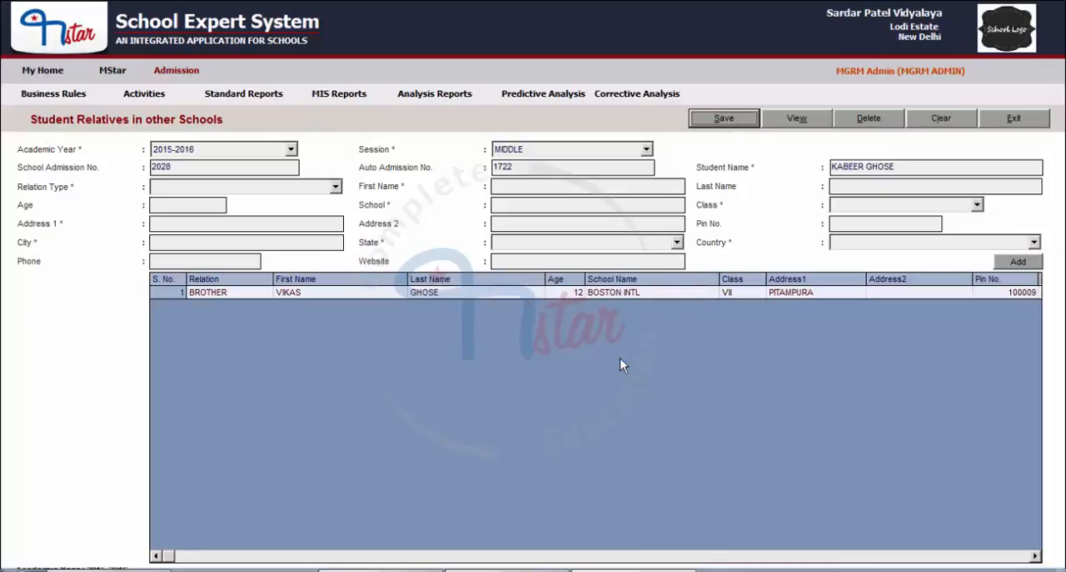
Step: Clear the form without saving again and reload the same student's record for 2015-2016, session MIDDLE, to review the saved relative
click(955, 118)
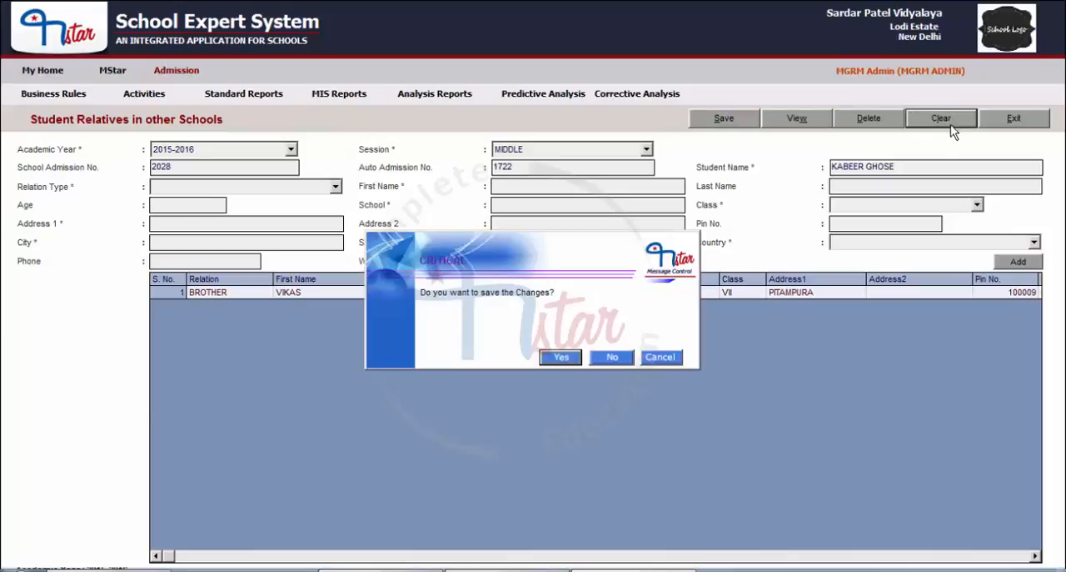
click(600, 357)
click(235, 154)
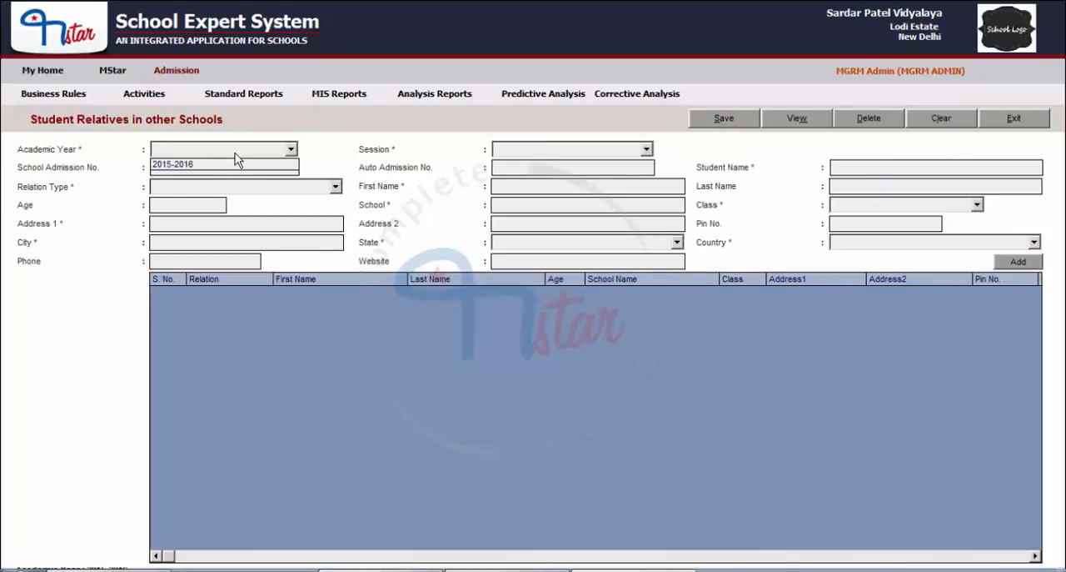
click(209, 165)
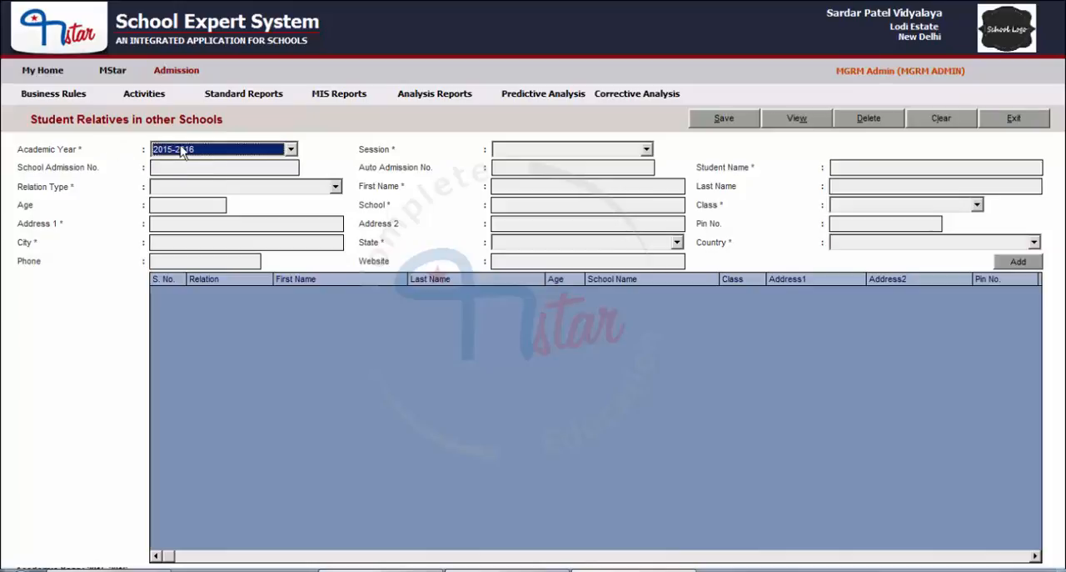
click(539, 152)
click(522, 198)
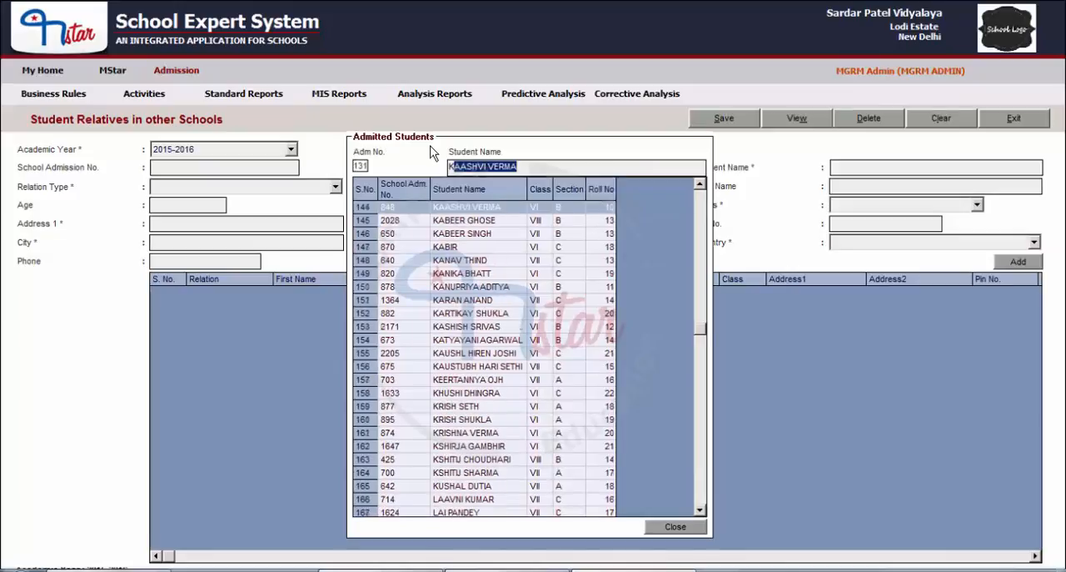
key(Return)
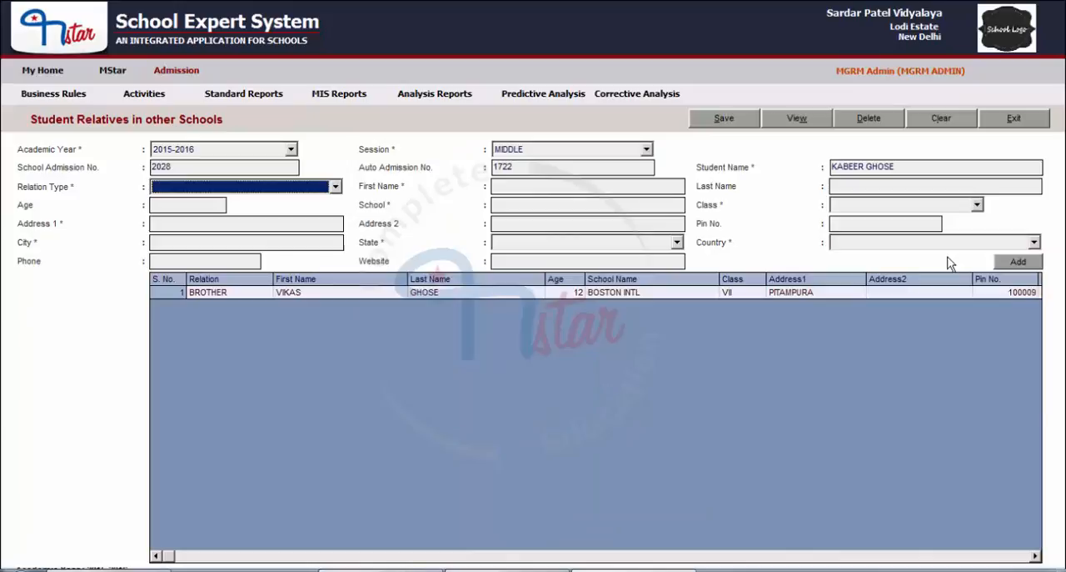
click(1037, 557)
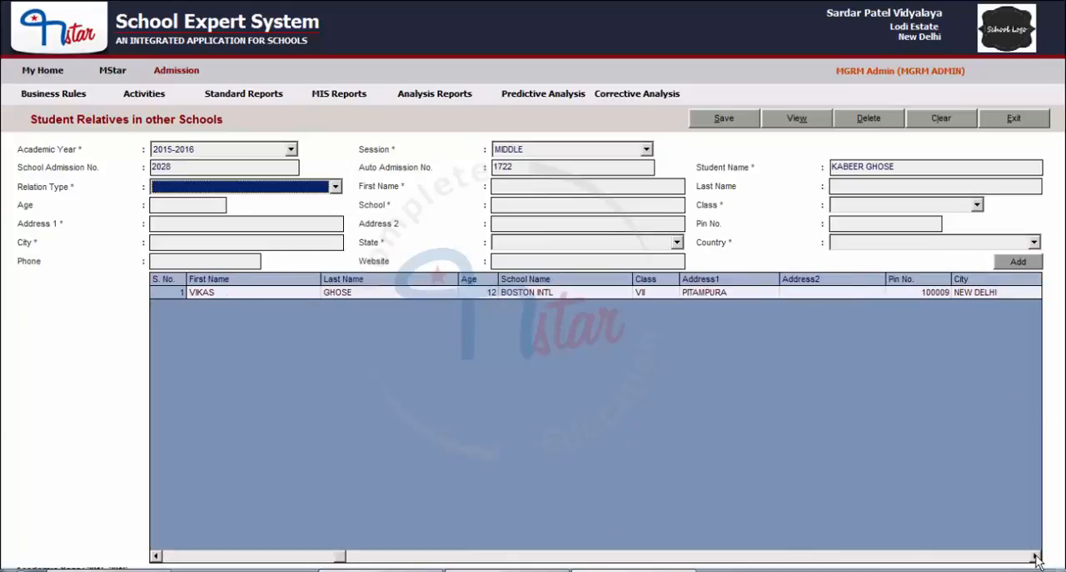
Step: Clear the form and retrieve the same student's record by entering the school admission number
click(943, 118)
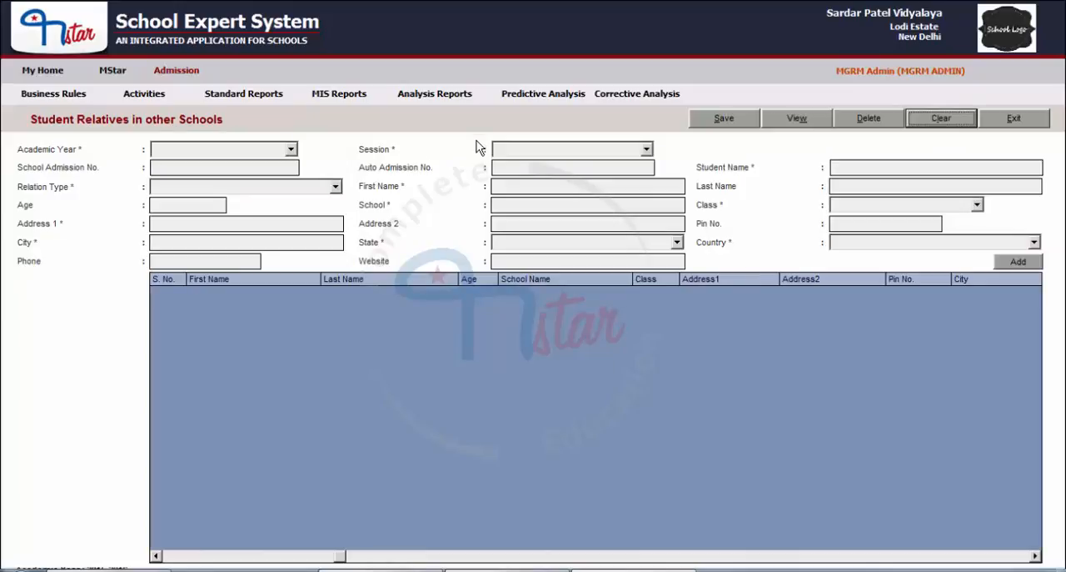
click(182, 170)
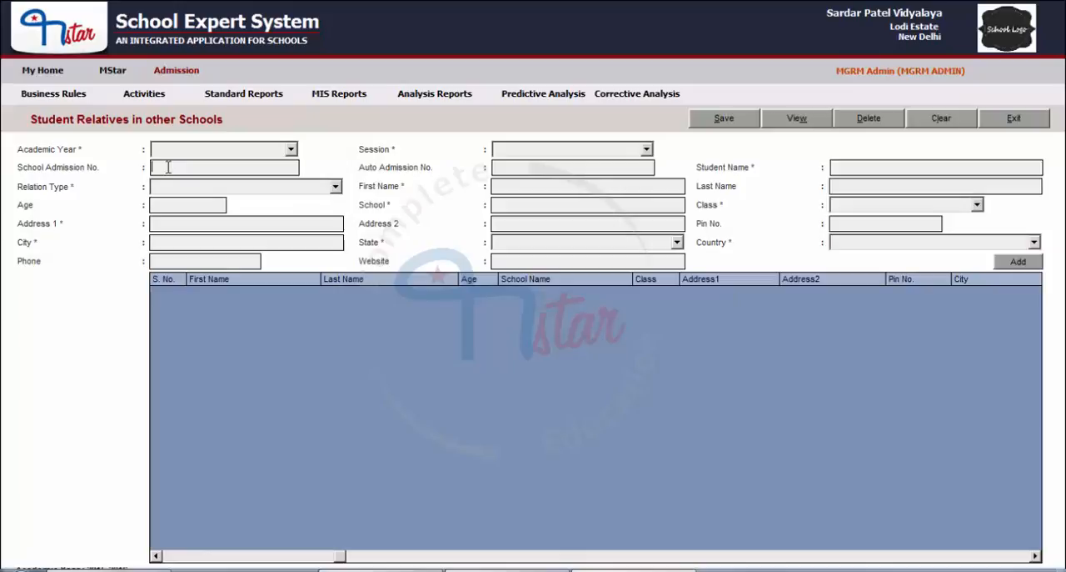
text(201)
text(0)
key(Tab)
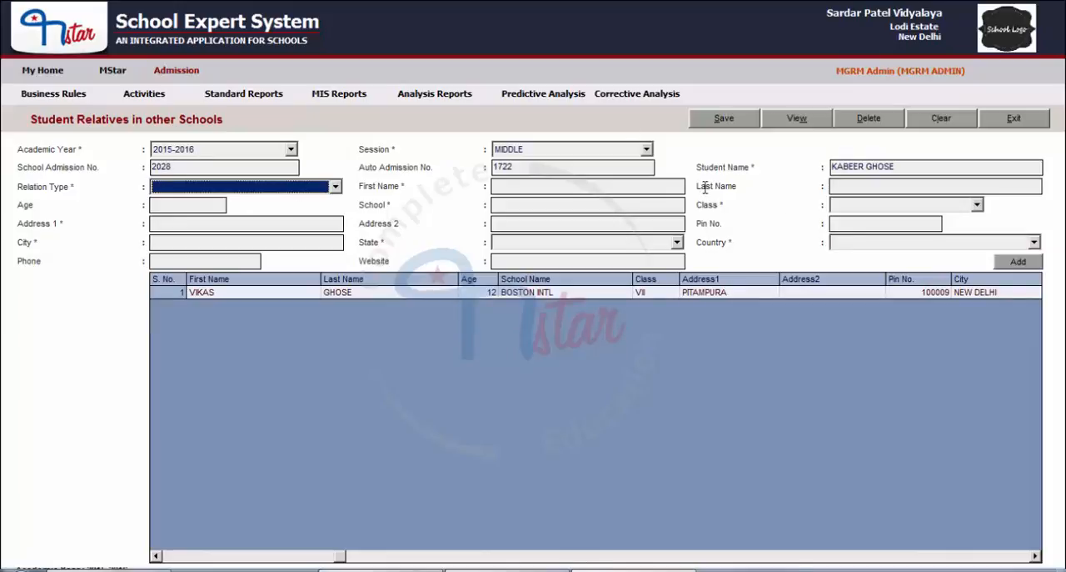
Step: Clear the form and open the student's record from the admitted students list for 2015-2016, session MIDDLE, searching by student name
click(931, 118)
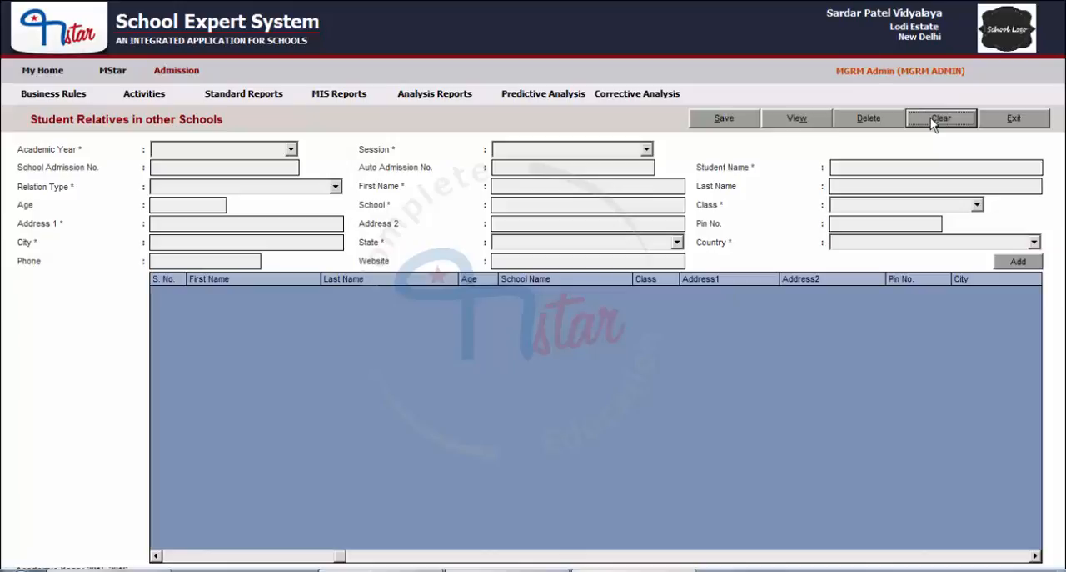
click(215, 150)
click(192, 165)
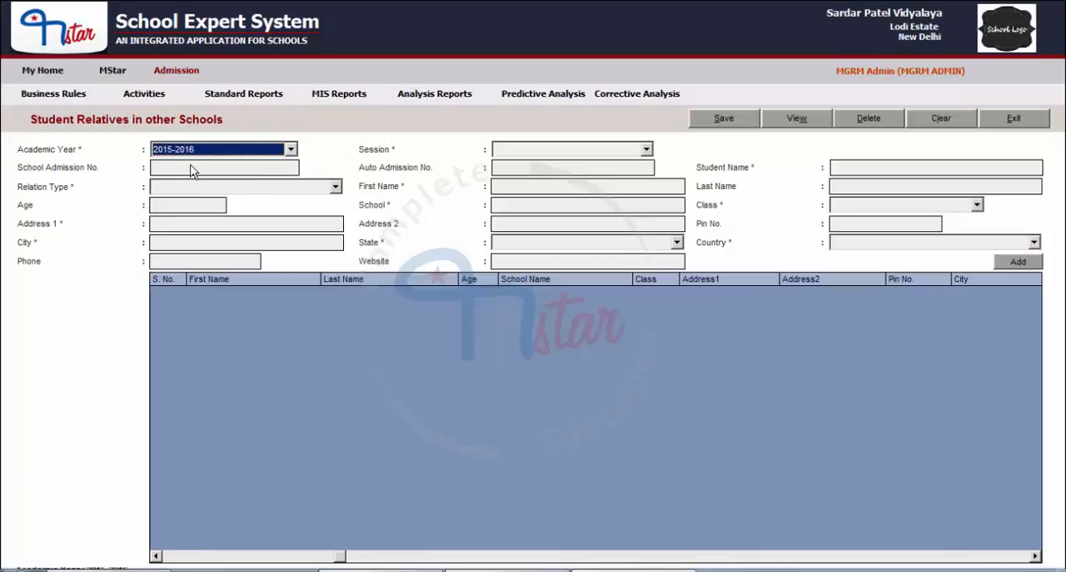
click(529, 151)
click(515, 197)
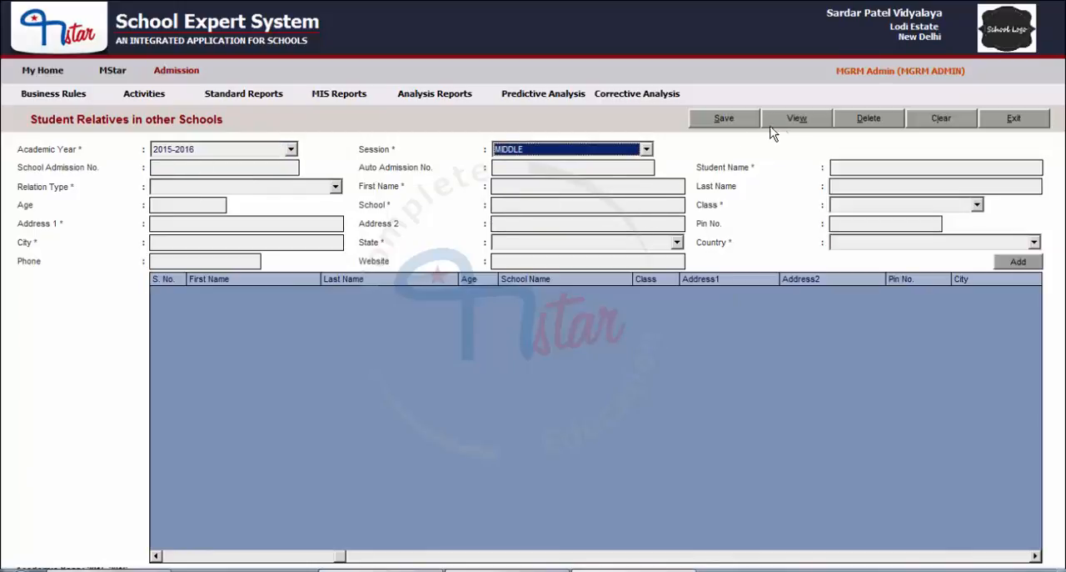
click(797, 121)
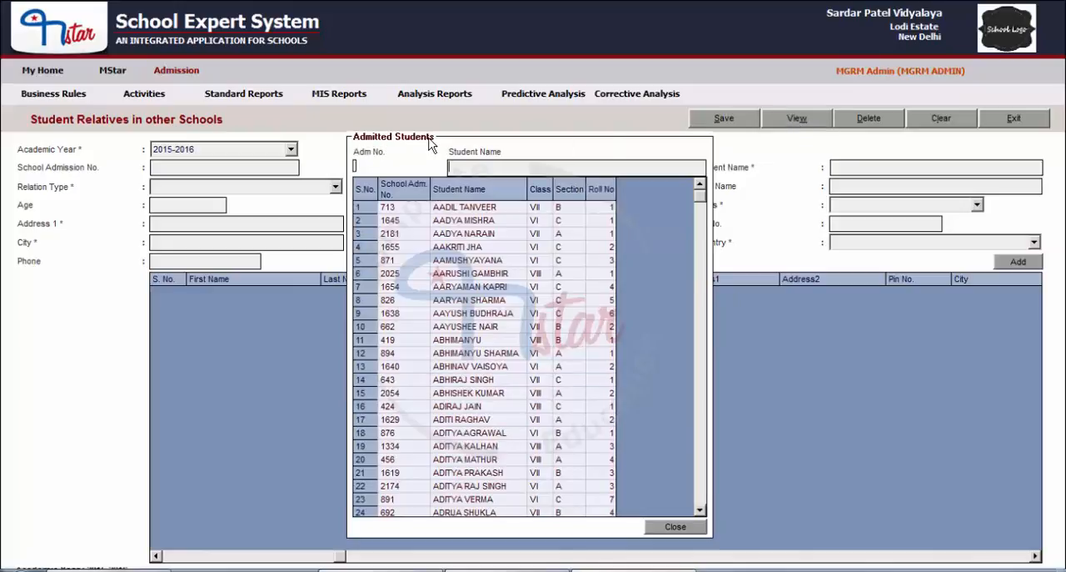
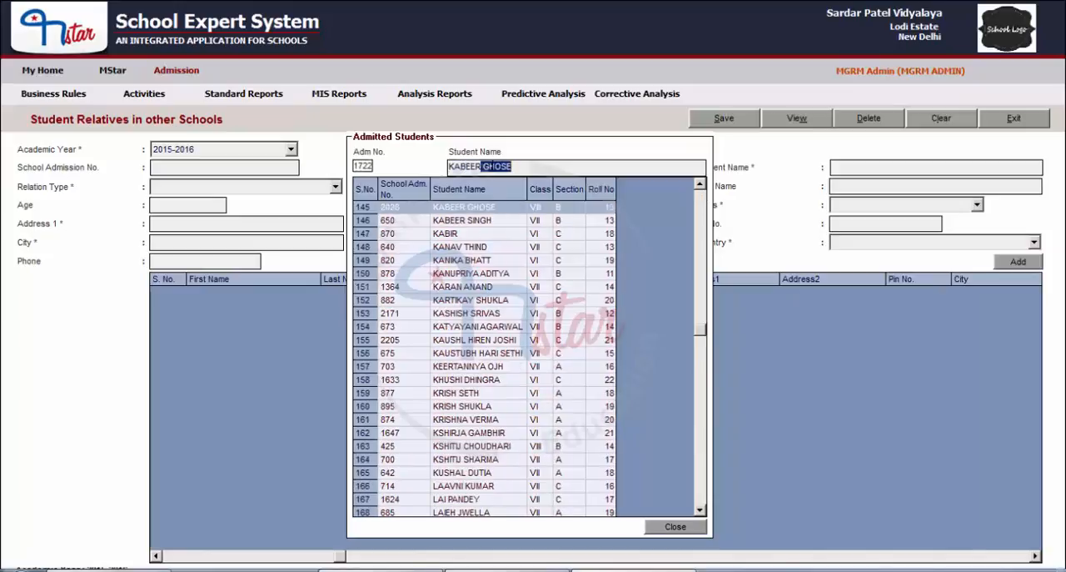
double_click(462, 214)
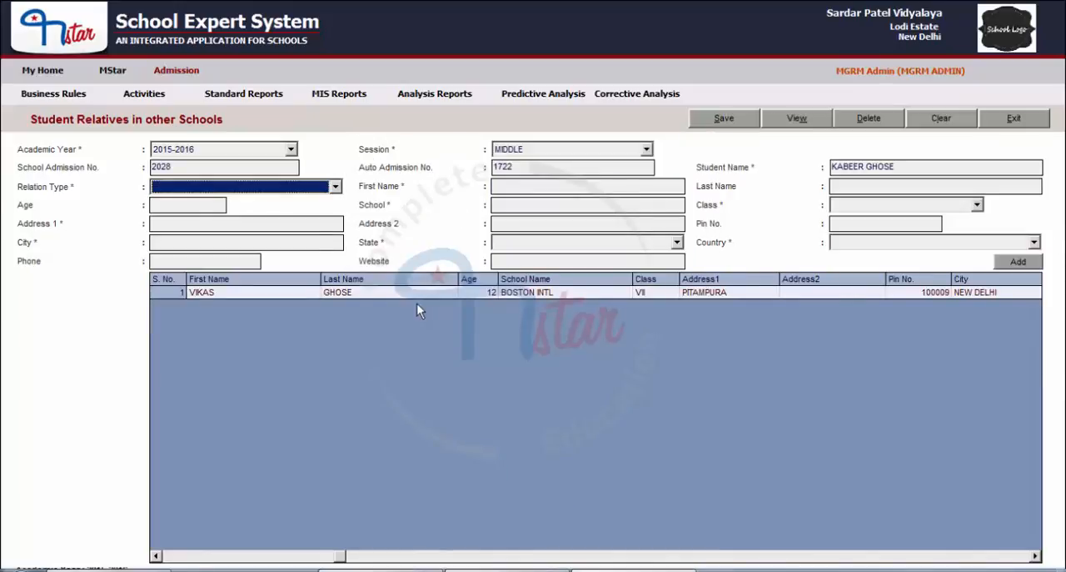
Step: Change the school in the brother's entry to BOSTON INTL PUBLIC SCHOOL, update the relatives list and save the record
click(1037, 556)
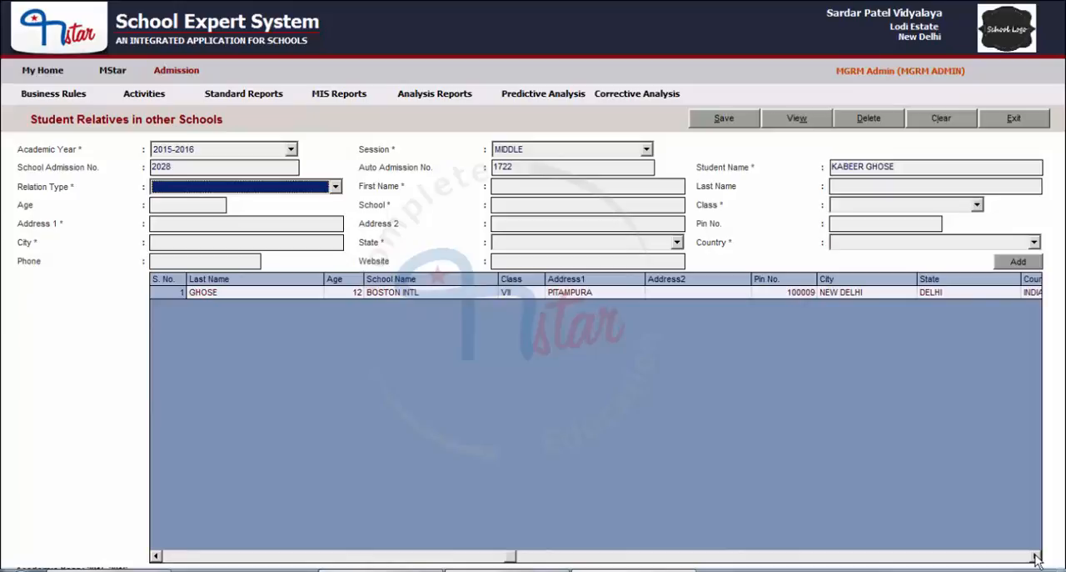
click(376, 292)
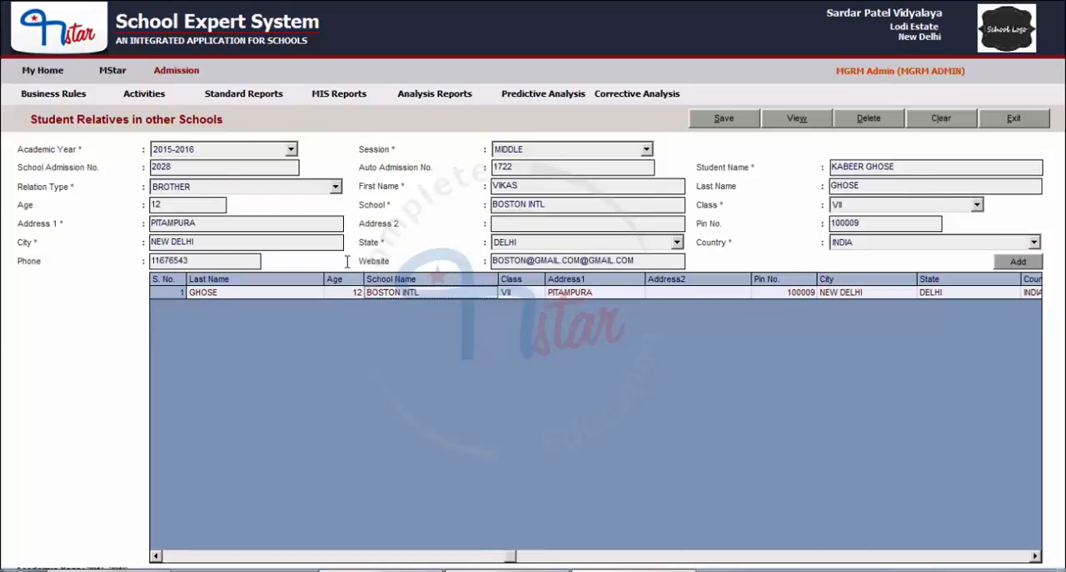
click(565, 206)
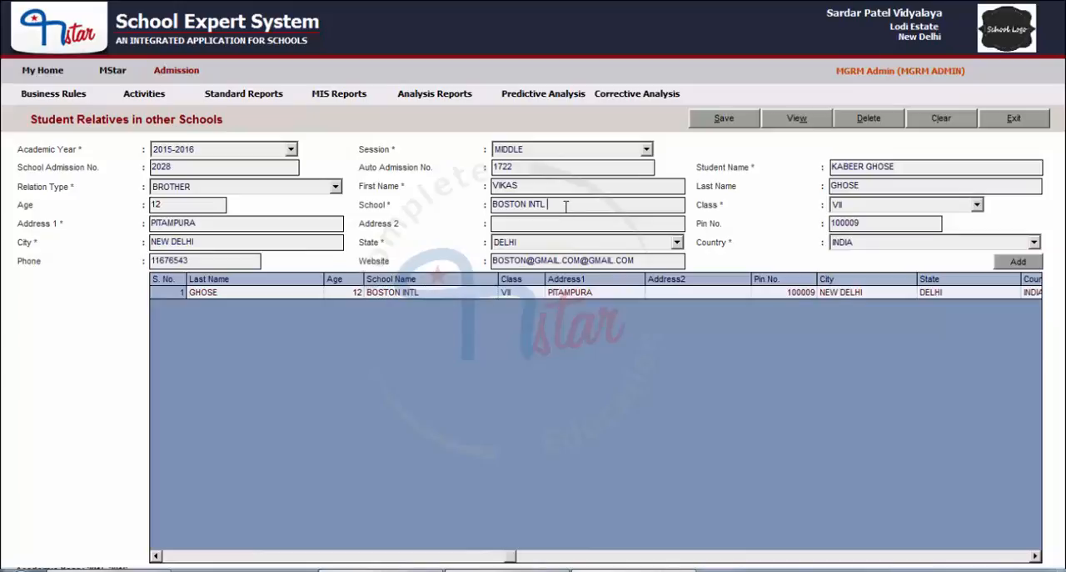
text(PUBLIC SCHOOL)
click(1003, 259)
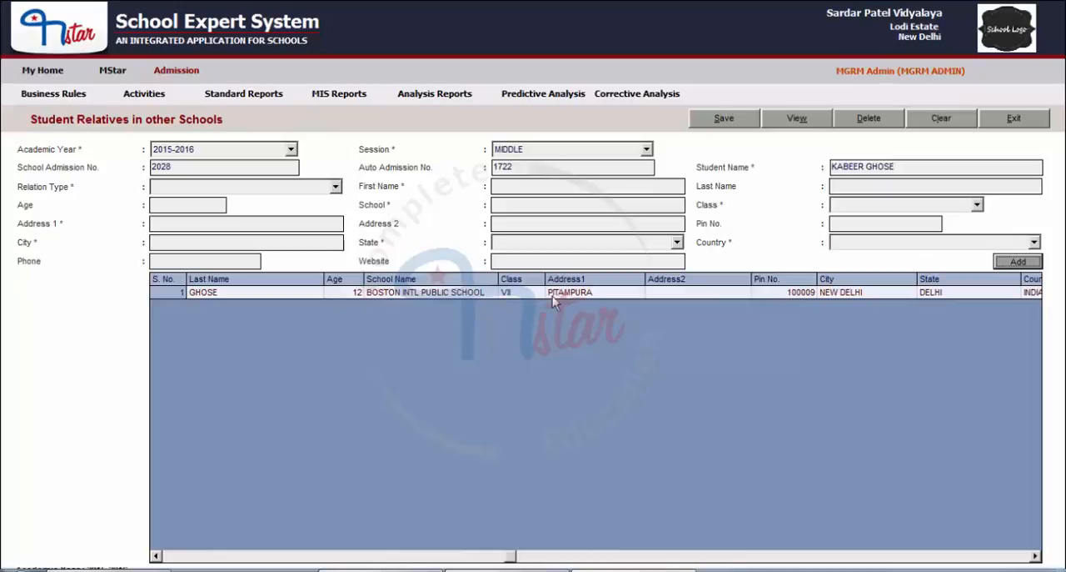
click(733, 123)
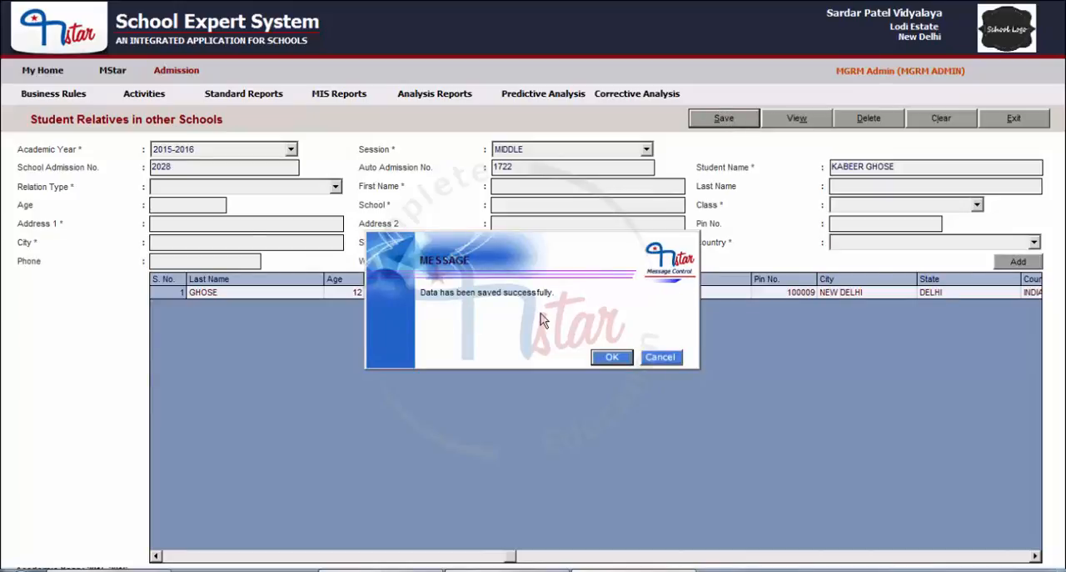
click(612, 357)
Step: Clear the form without saving again and reload the student's record for 2015-2016, session MIDDLE, to check the edited school name
click(945, 122)
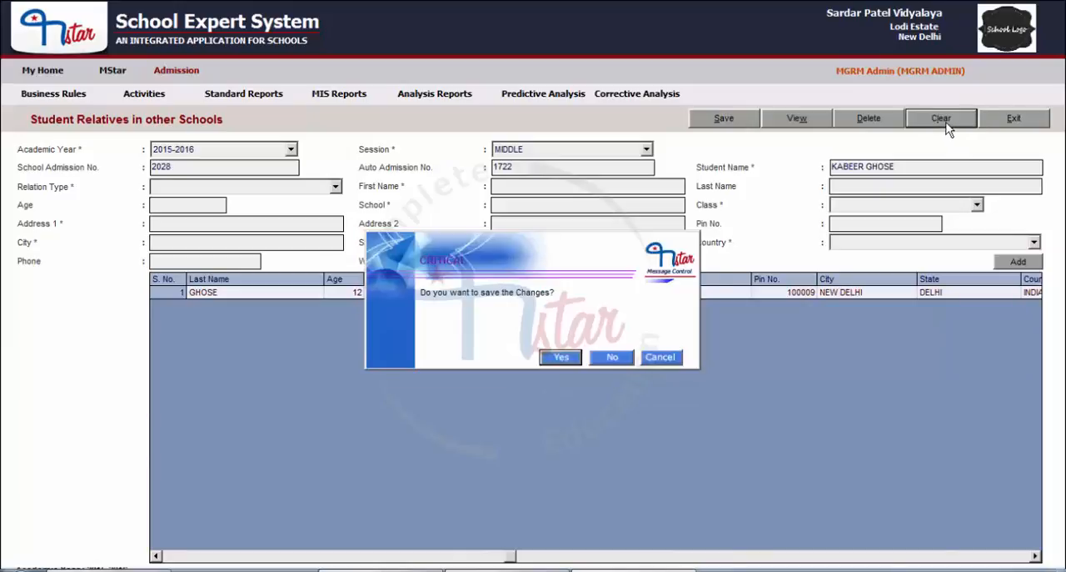
click(609, 359)
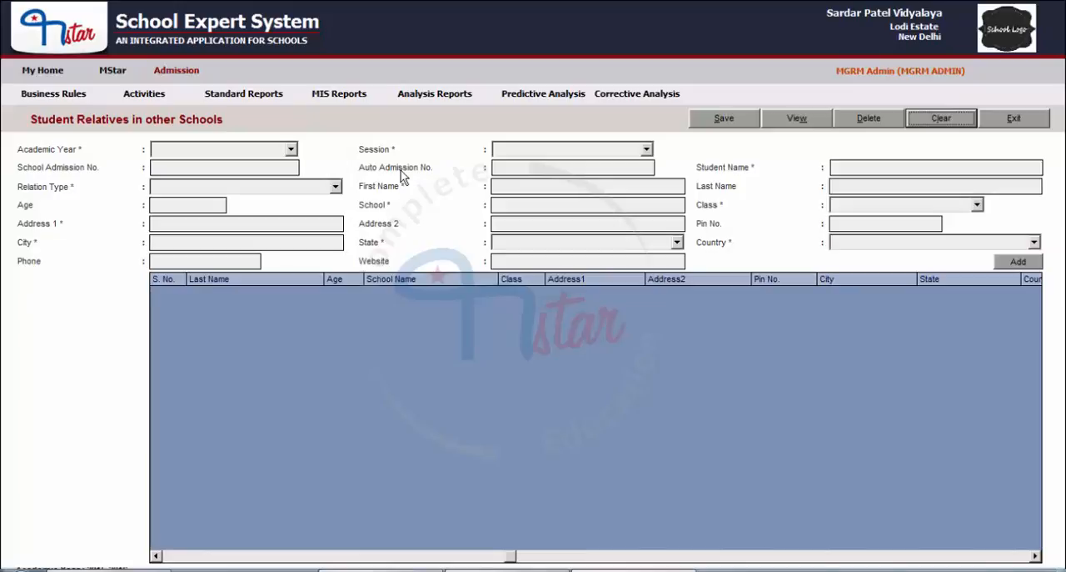
click(190, 150)
click(192, 165)
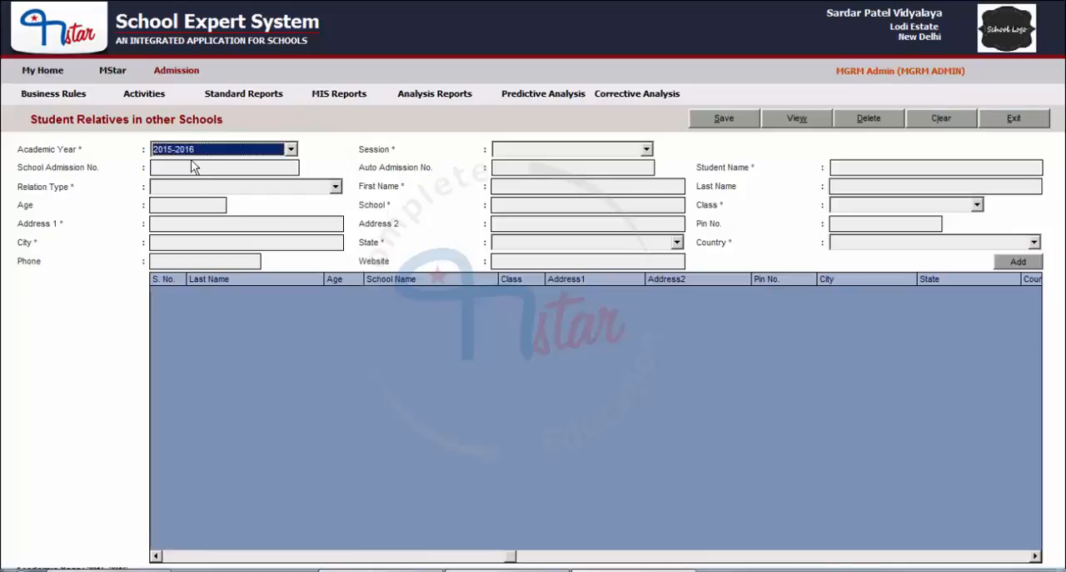
click(526, 148)
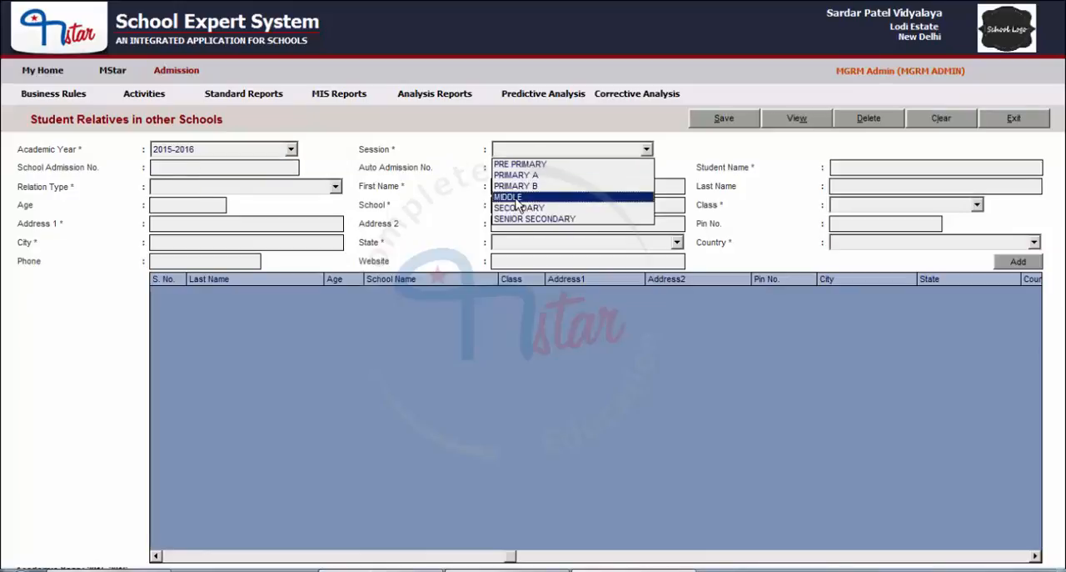
click(516, 205)
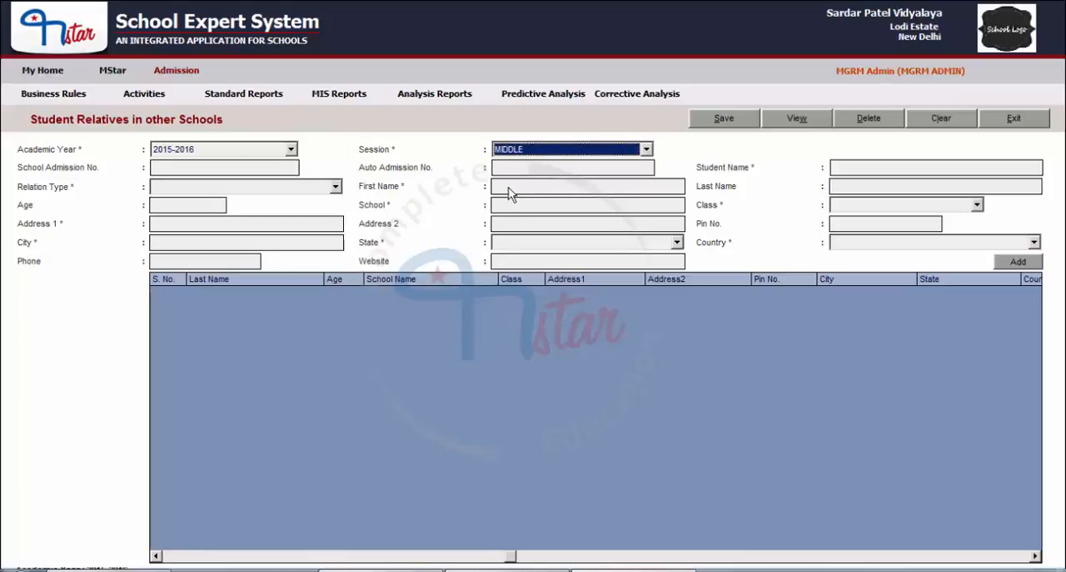
click(795, 119)
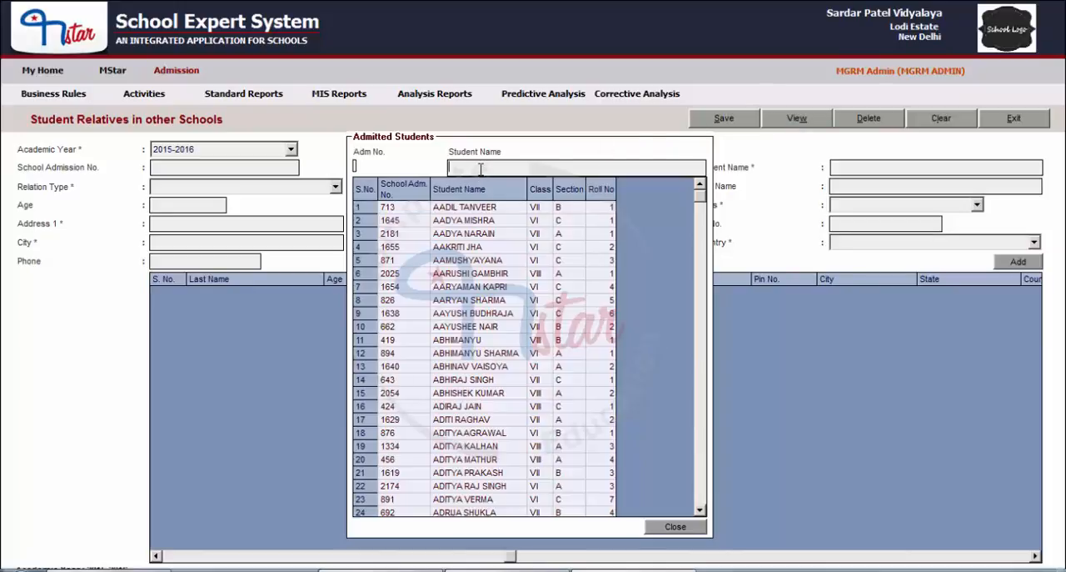
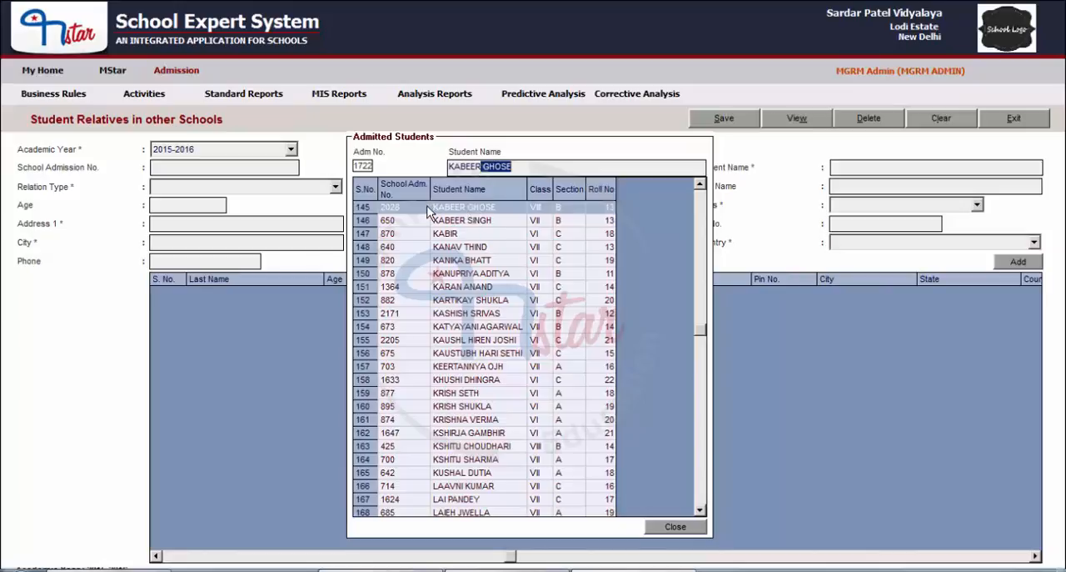
double_click(456, 208)
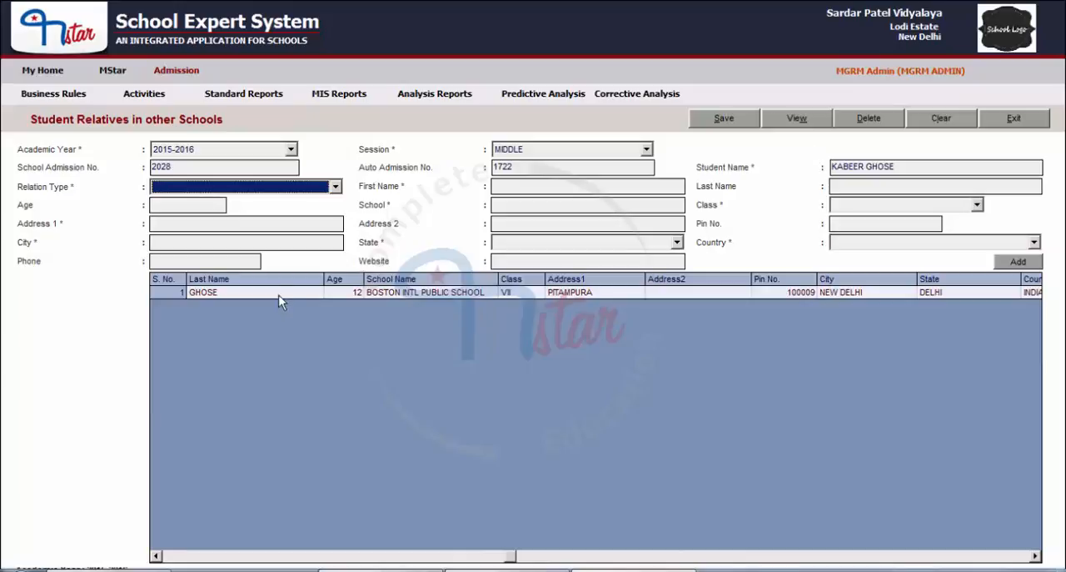
Step: Select the brother's entry in the relatives list and delete it
click(356, 296)
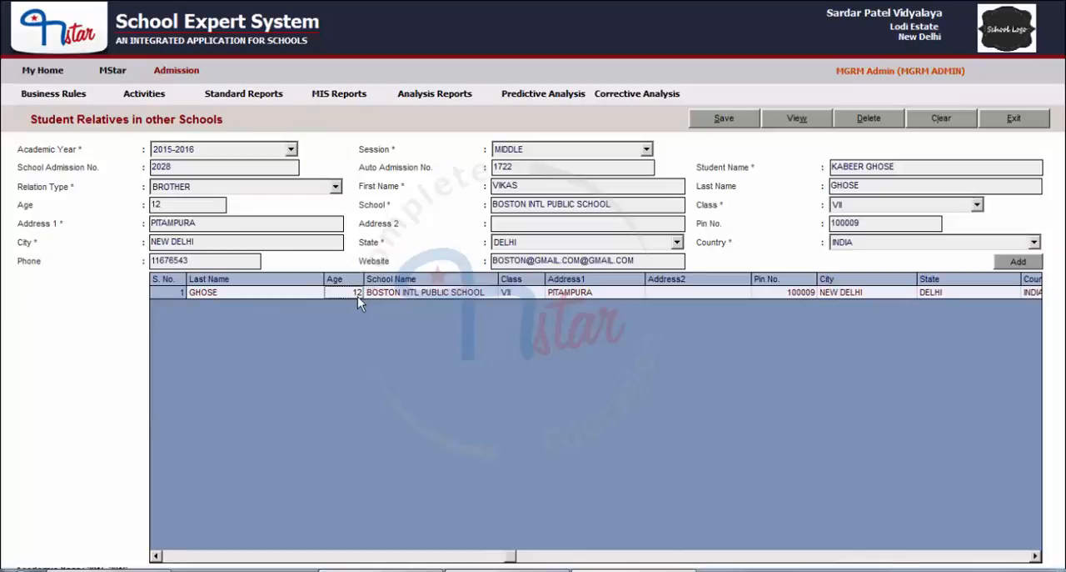
click(869, 119)
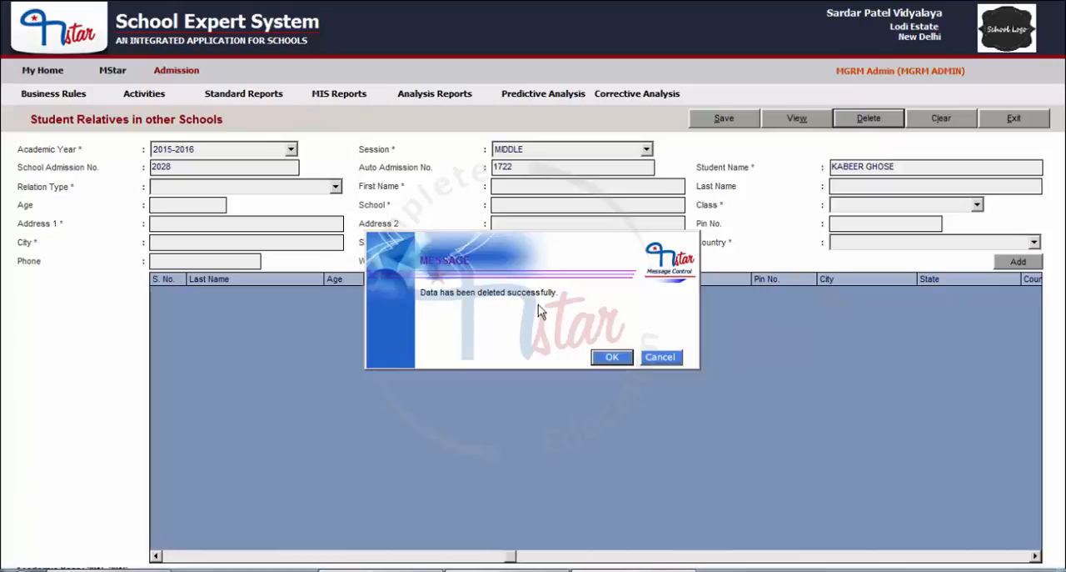
click(611, 357)
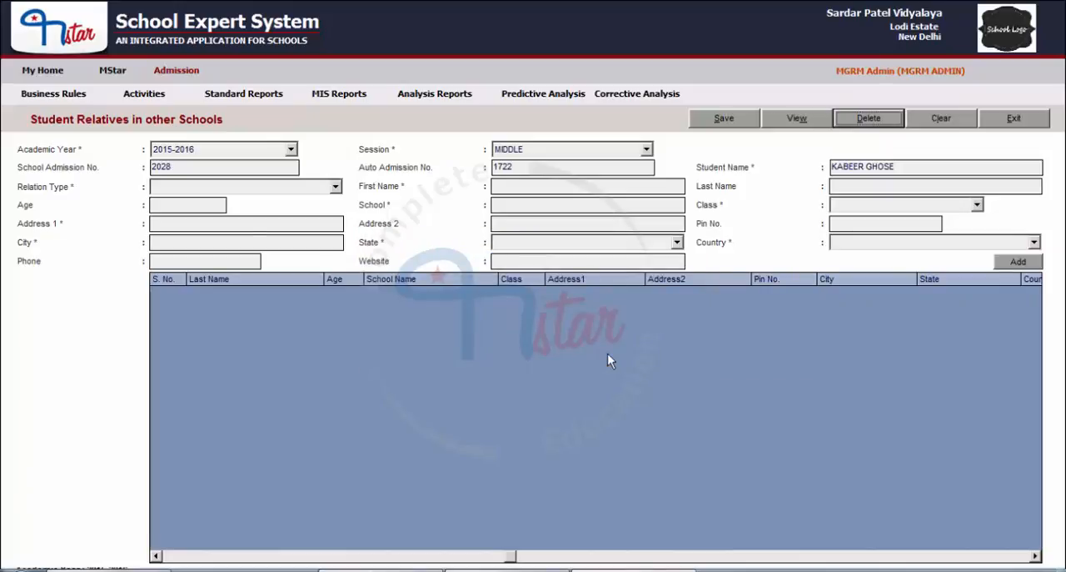
Step: Clear the form without saving and reopen the student's 2015-2016, session MIDDLE record to check the relatives list after the deletion
click(941, 121)
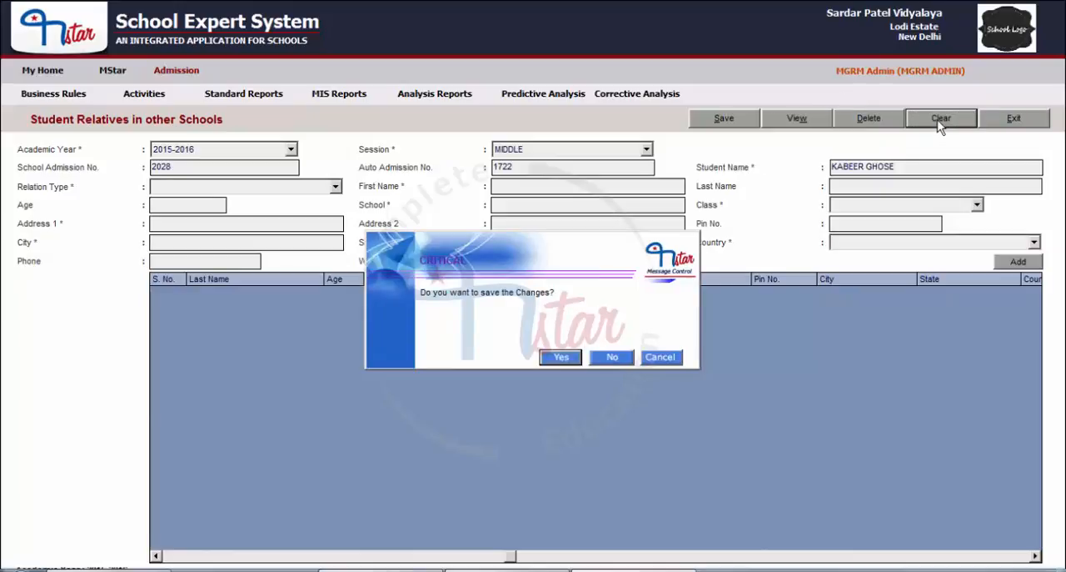
click(617, 356)
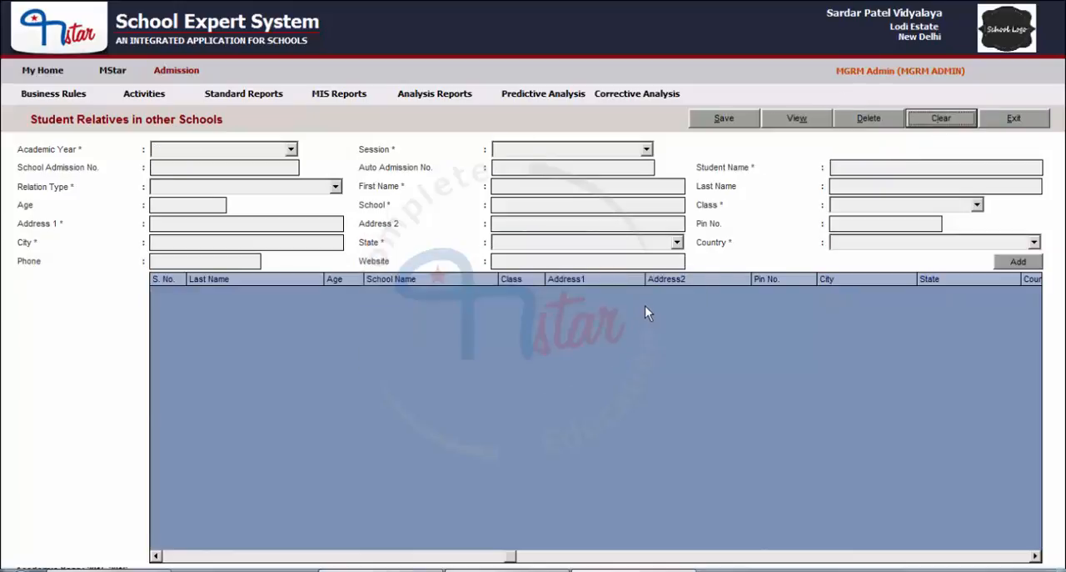
click(224, 150)
click(224, 163)
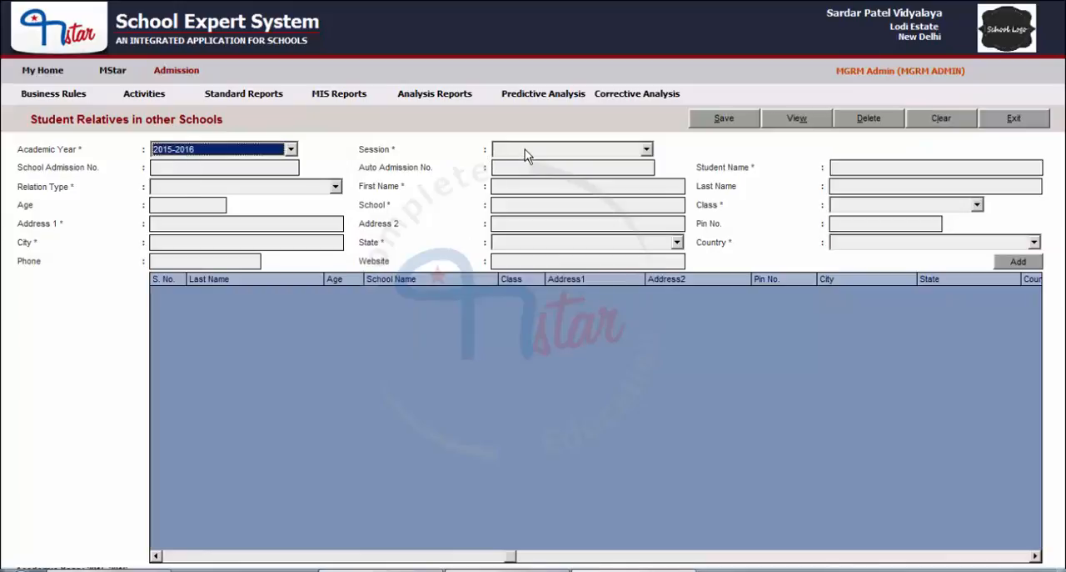
click(525, 153)
click(527, 200)
click(813, 123)
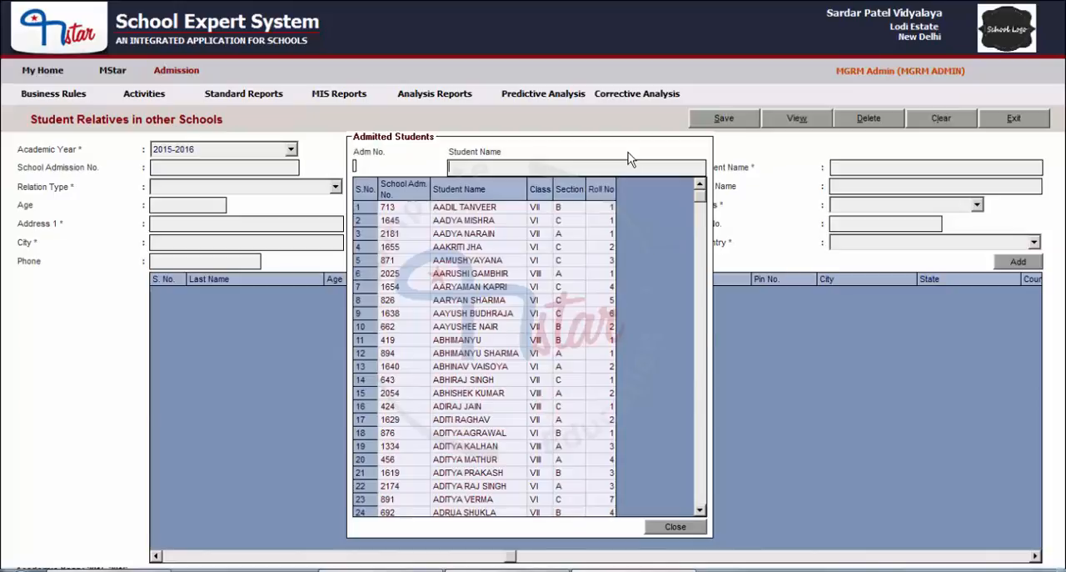
double_click(484, 210)
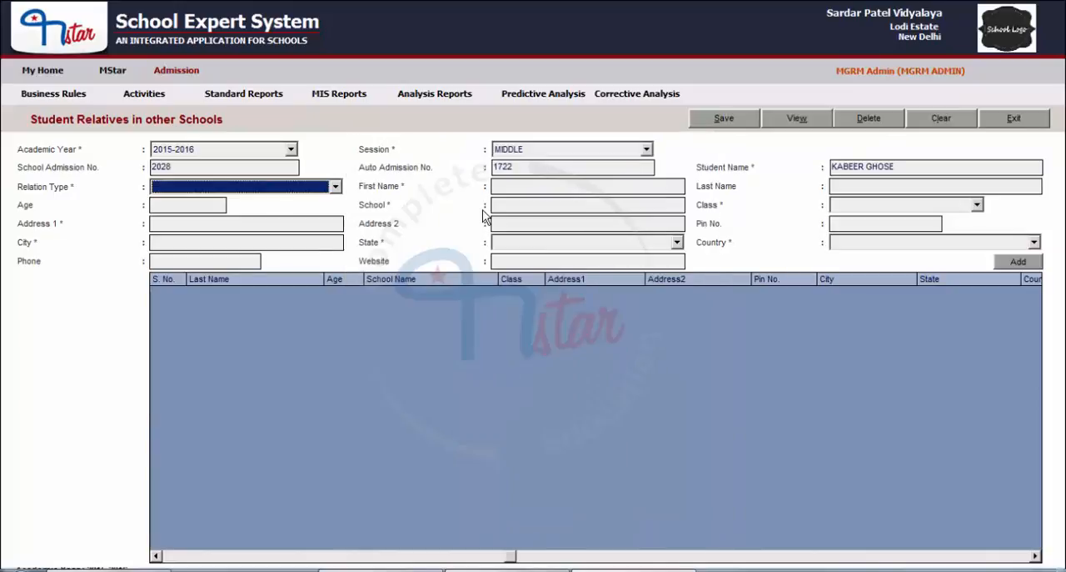